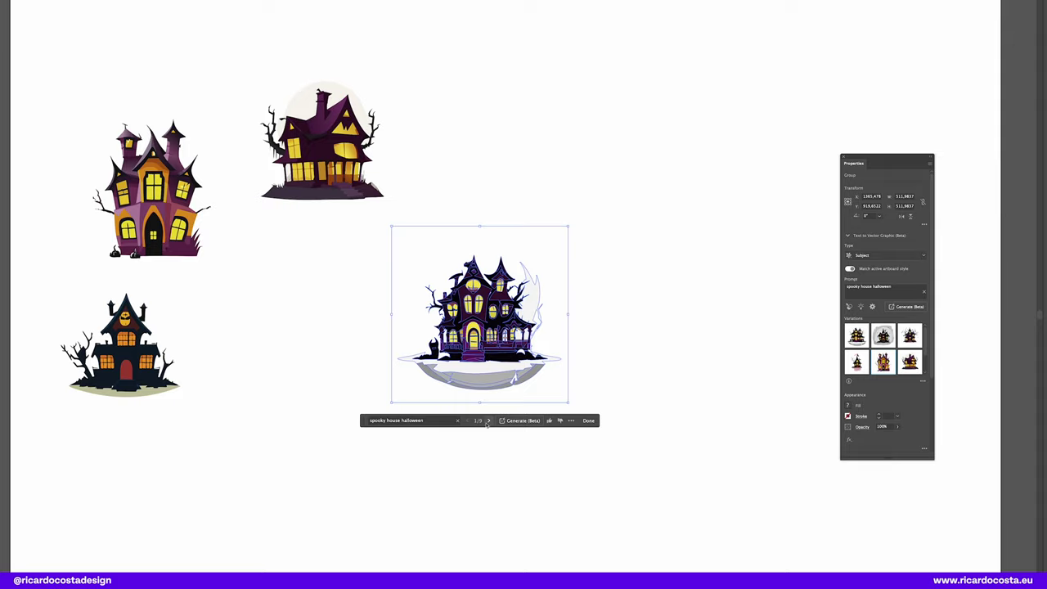
Step: Delete the unwanted element from the generated spooky house graphic on the artboard
left_click(558, 446)
scroll(610, 425, "down", 5)
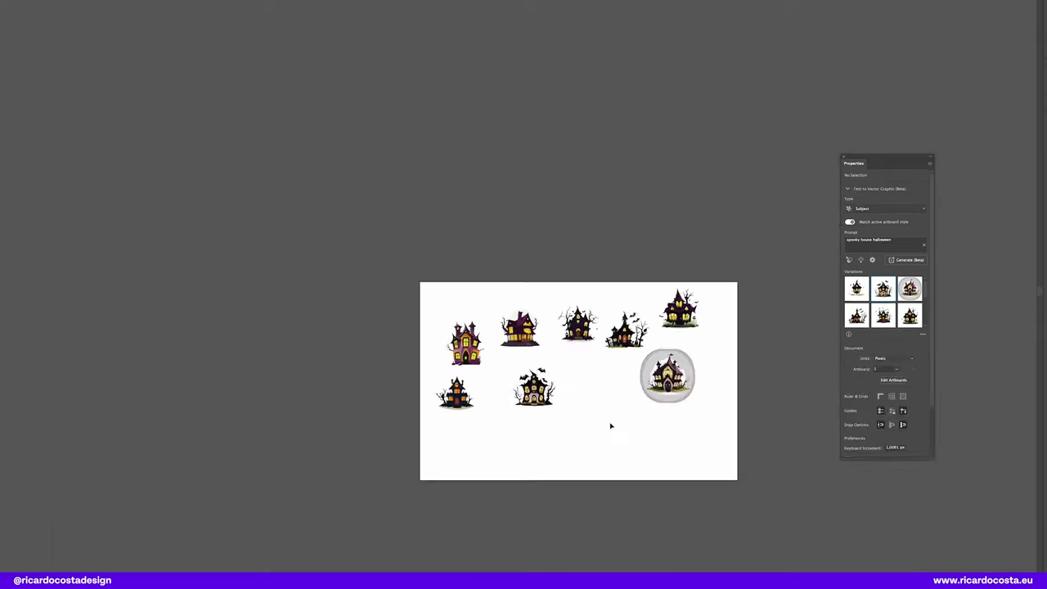
scroll(610, 426, "up", 5)
right_click(576, 311)
left_click(600, 416)
key("Delete")
Step: Switch the generated spider web graphic to its next variation
scroll(479, 388, "up", 4)
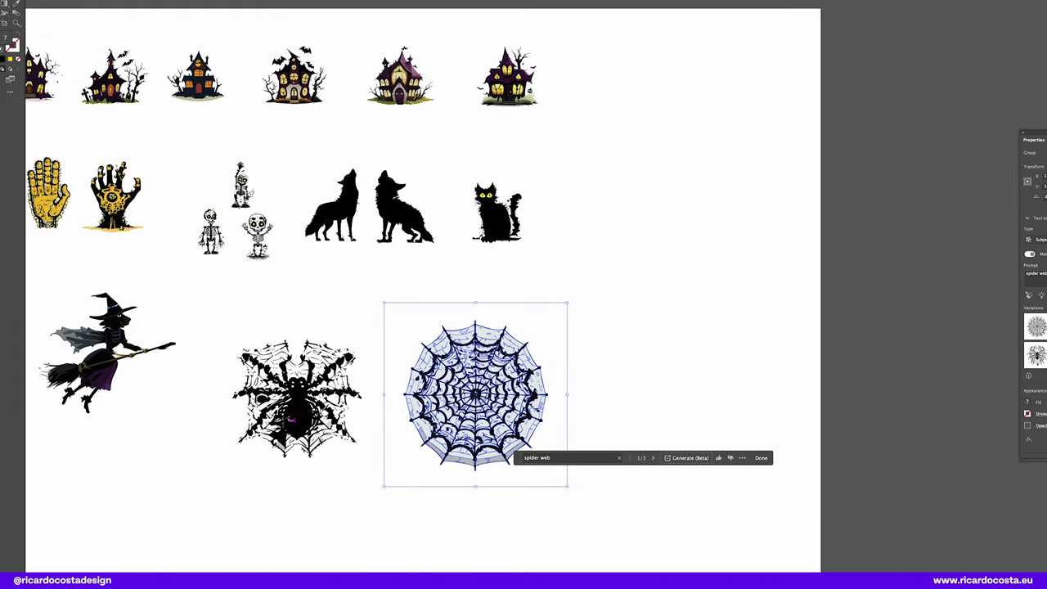
left_click(655, 458)
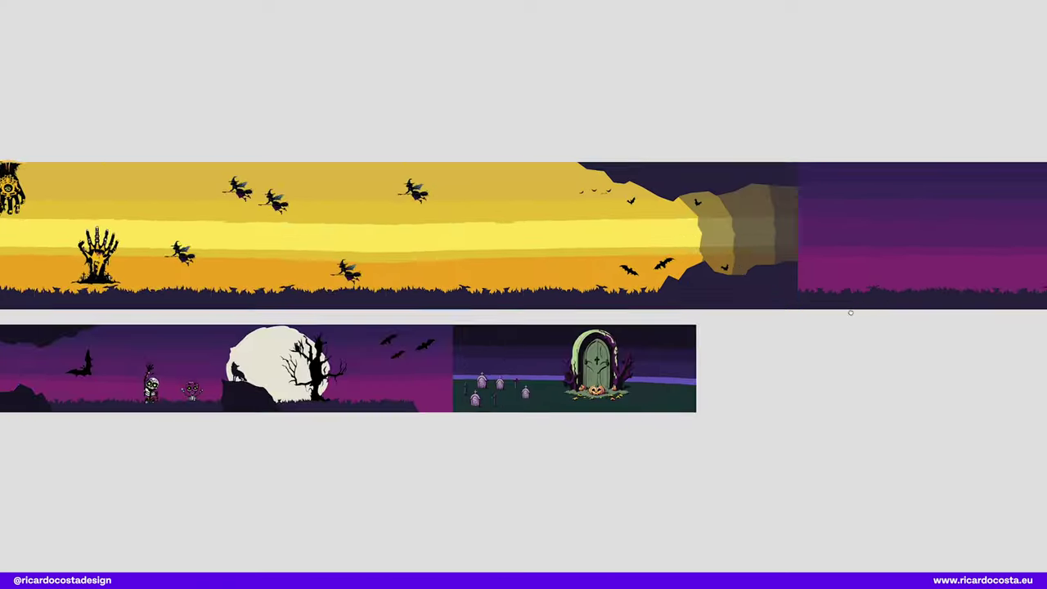
right_click(379, 203)
left_click(390, 206)
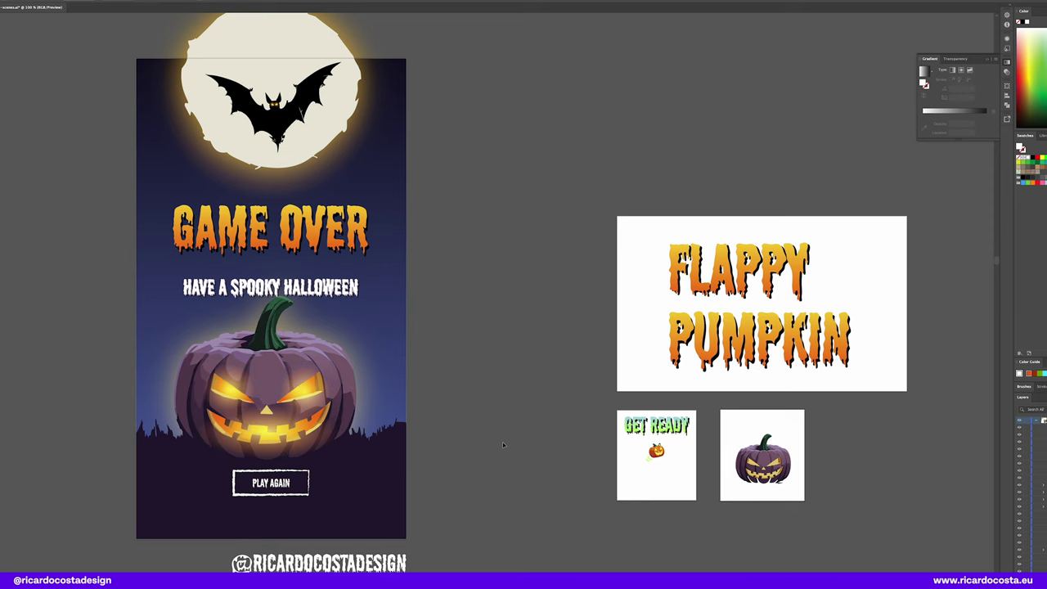
Step: Move the Get Ready artwork off its artboard to reveal its white text on the dark canvas, and undo the move
left_click_drag(502, 441, 264, 399)
scroll(449, 436, "up", 2)
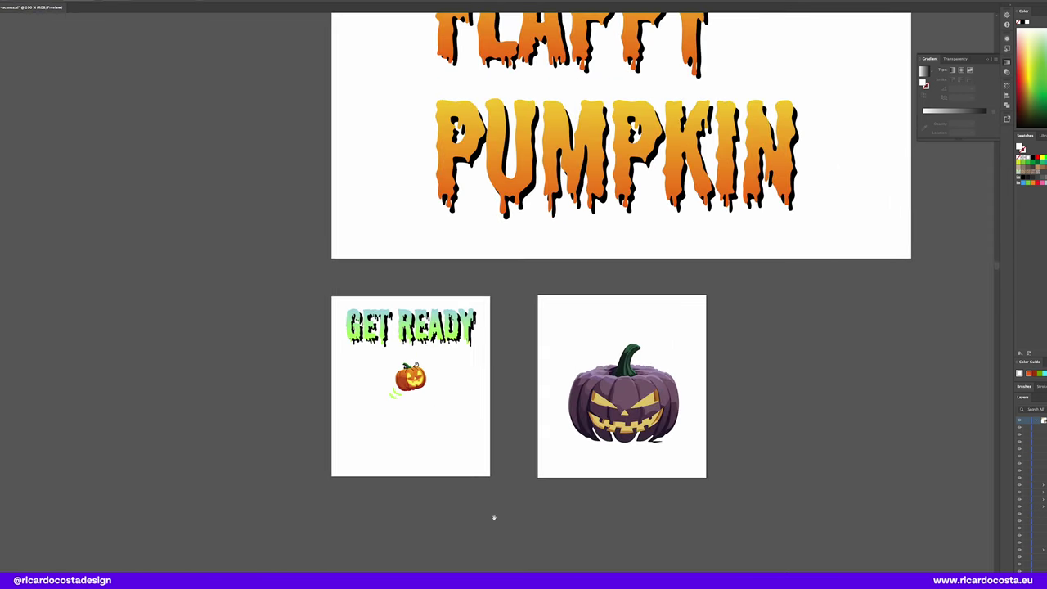
left_click_drag(494, 516, 507, 441)
left_click(482, 275)
left_click_drag(483, 275, 249, 275)
key("a")
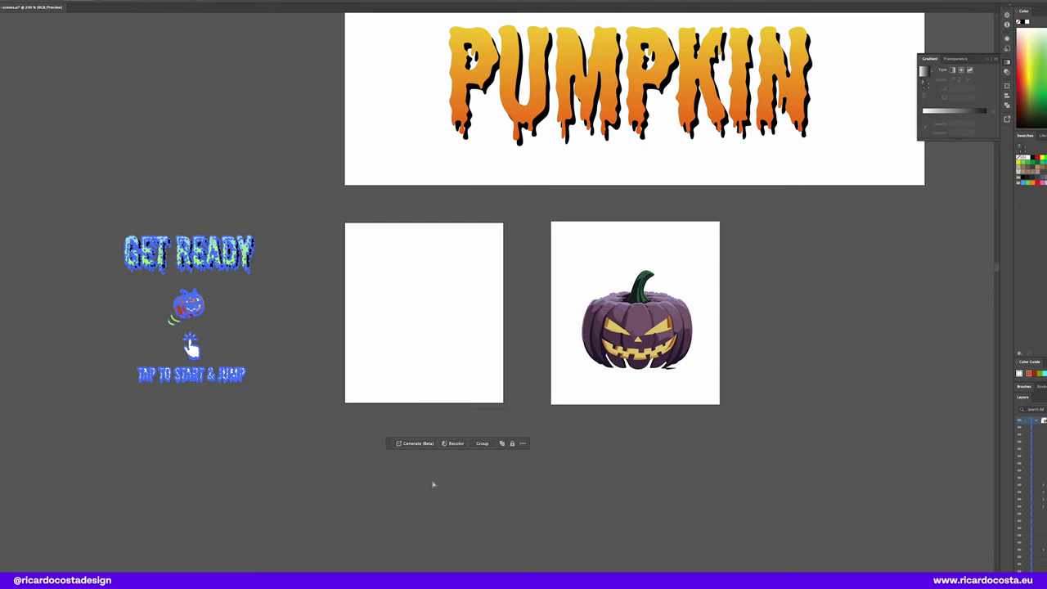
key("super+z")
left_click(507, 500)
Step: Switch to Figma and look over the Start, Game and End screens of the Flappy Pumpkin game
left_click_drag(61, 312, 674, 434)
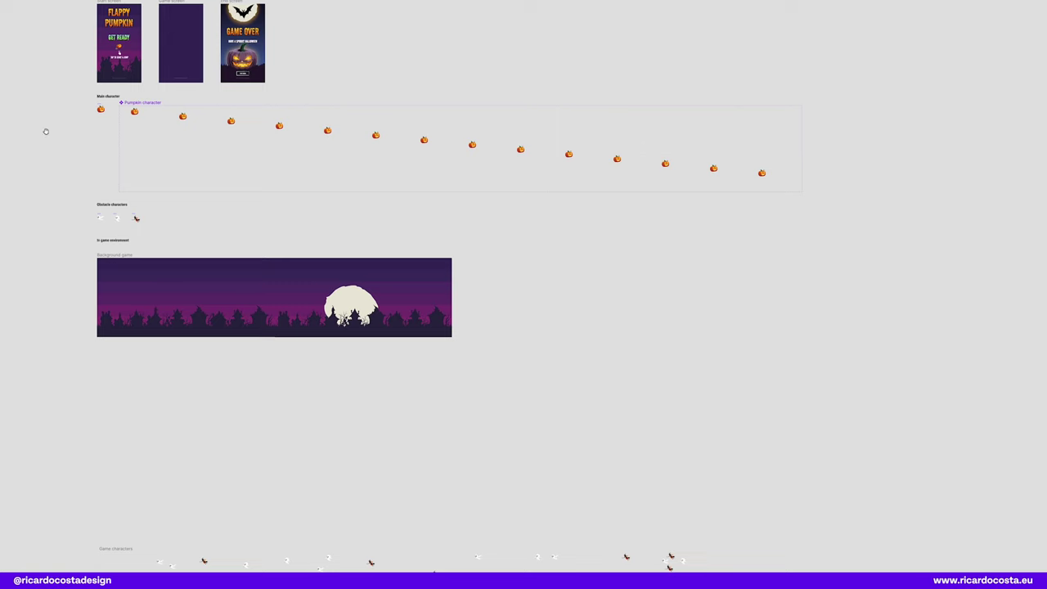
left_click_drag(83, 131, 300, 408)
scroll(381, 326, "up", 5)
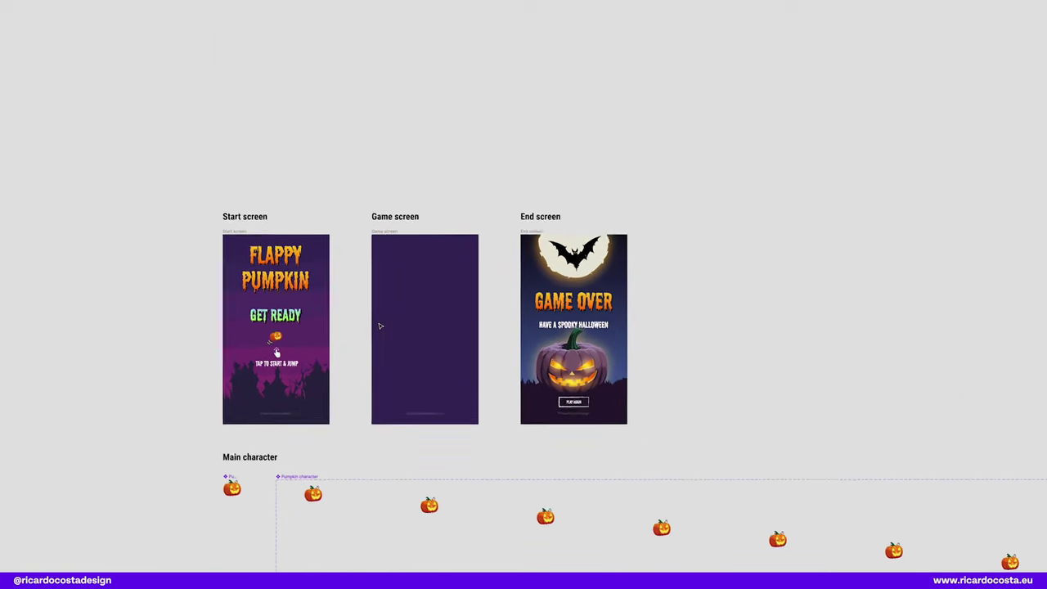
scroll(380, 326, "up", 4, "ctrl")
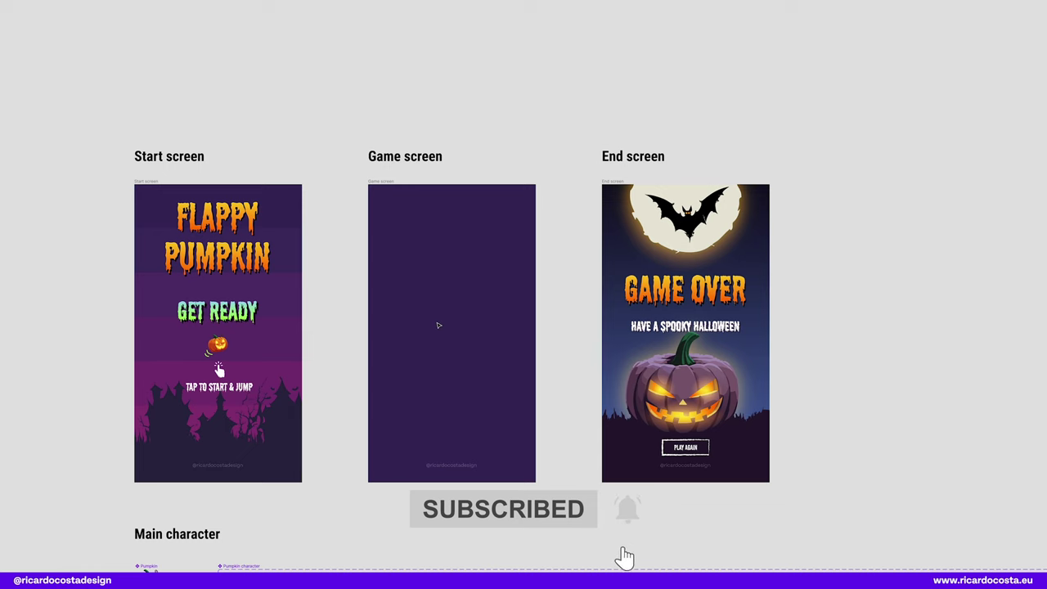
scroll(437, 326, "down", 3)
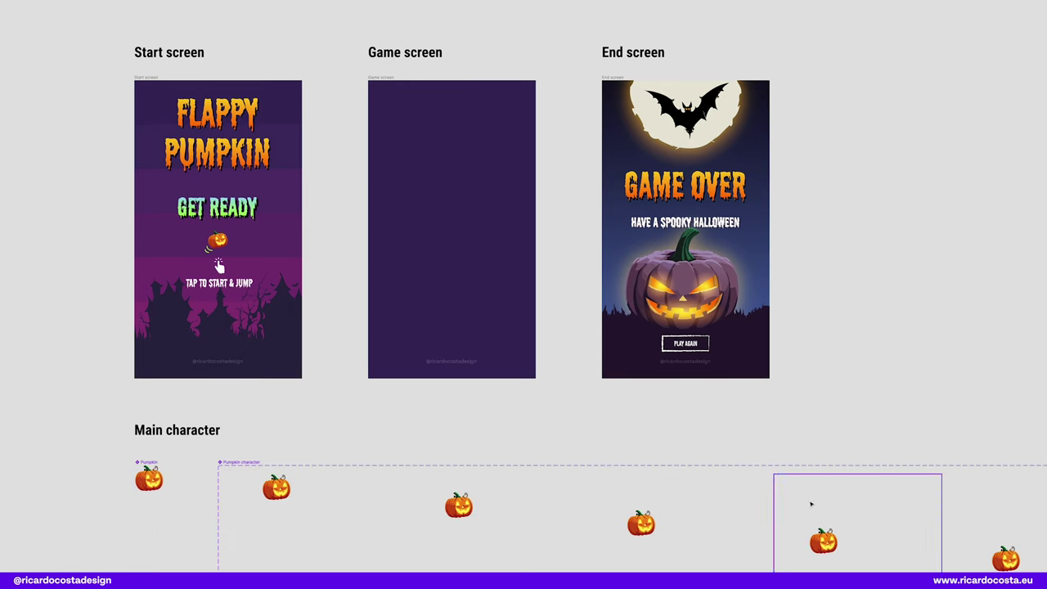
Step: Examine the Main character section, following the row of Pumpkin character variants from the first to the last and back
scroll(762, 425, "down", 5)
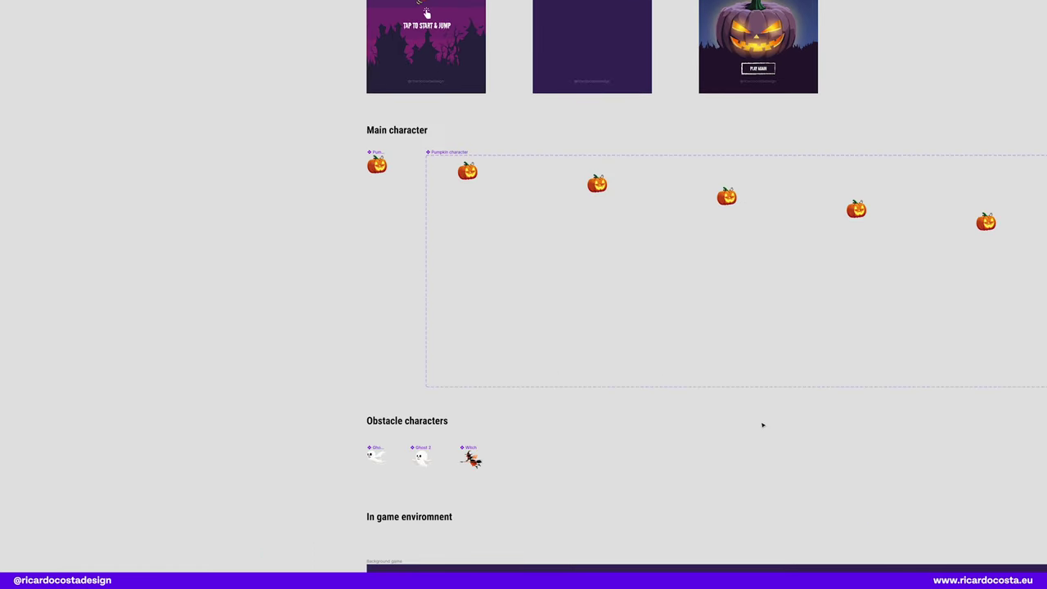
left_click_drag(764, 408, 404, 404)
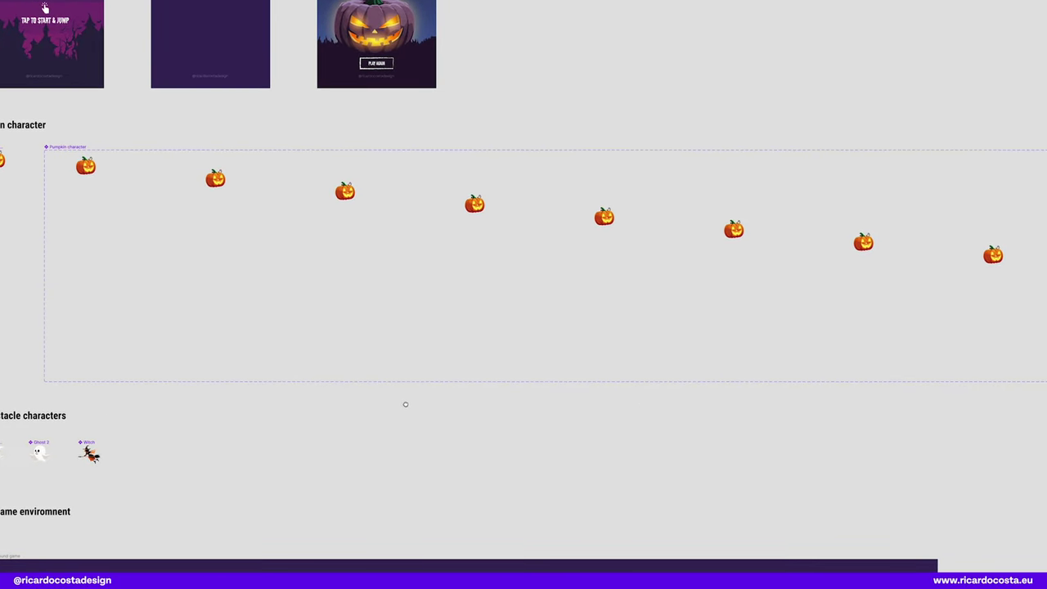
left_click_drag(896, 401, 67, 413)
left_click_drag(479, 422, 442, 423)
left_click_drag(533, 417, 842, 392)
left_click_drag(294, 403, 678, 359)
left_click_drag(360, 389, 489, 368)
scroll(490, 368, "left", 5)
Step: Examine the obstacle characters and the full-width background artwork in the game environment section
scroll(451, 368, "up", 4)
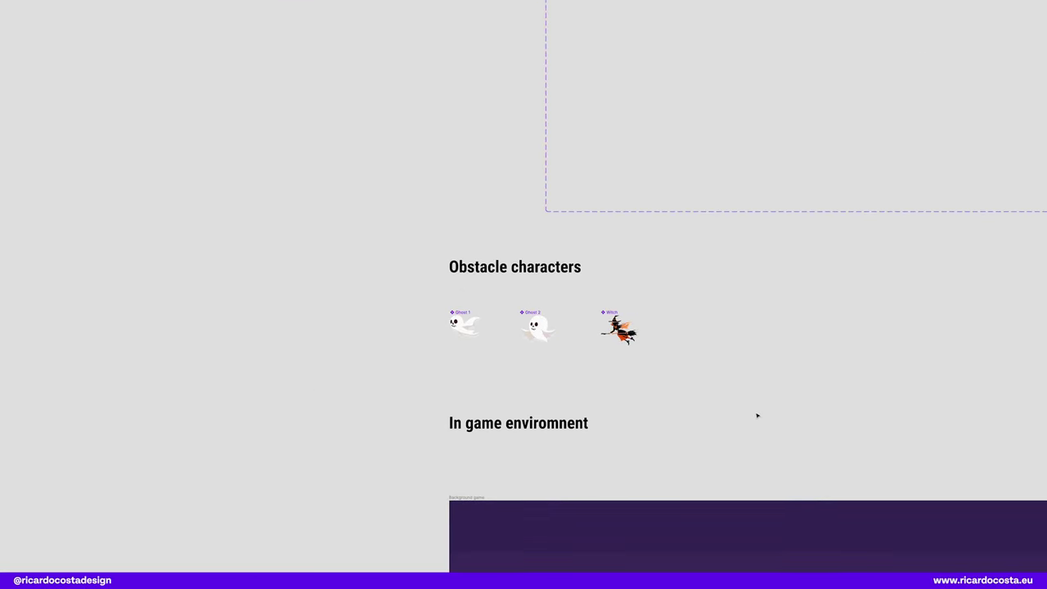
scroll(785, 441, "down", 1)
left_click_drag(785, 442, 523, 105)
scroll(603, 301, "down", 3)
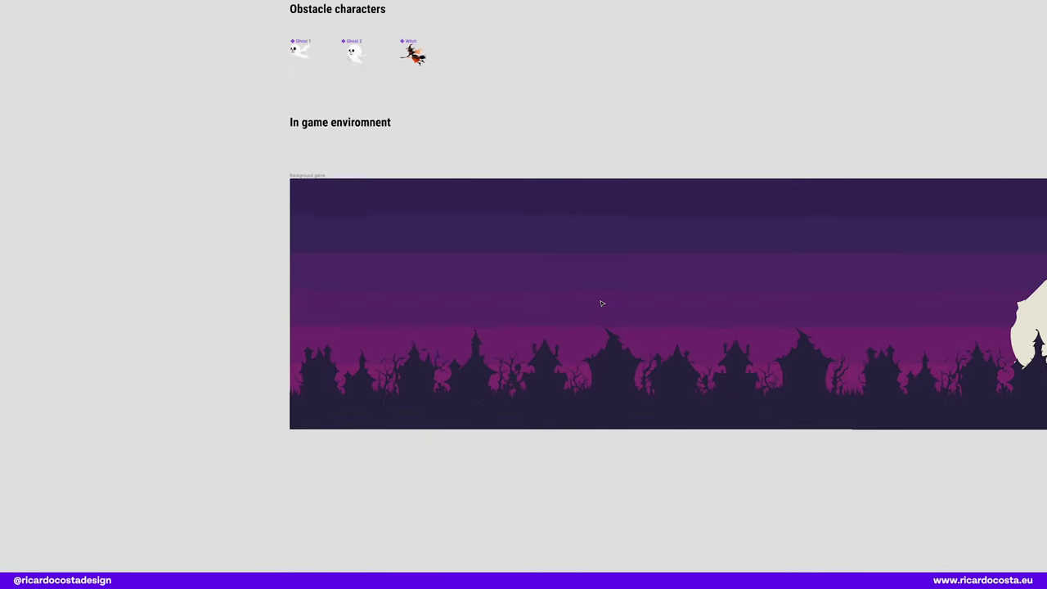
scroll(602, 305, "down", 2)
scroll(550, 311, "right", 3)
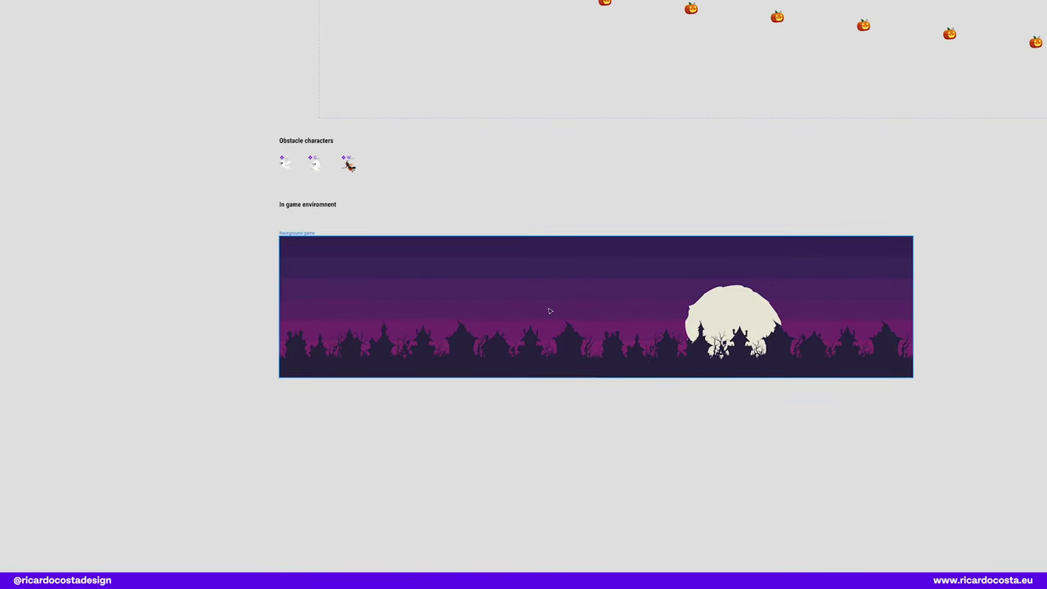
Step: Wrap the Background game artwork in a new frame with Frame selection and set the frame's width to 375
scroll(615, 460, "down", 6)
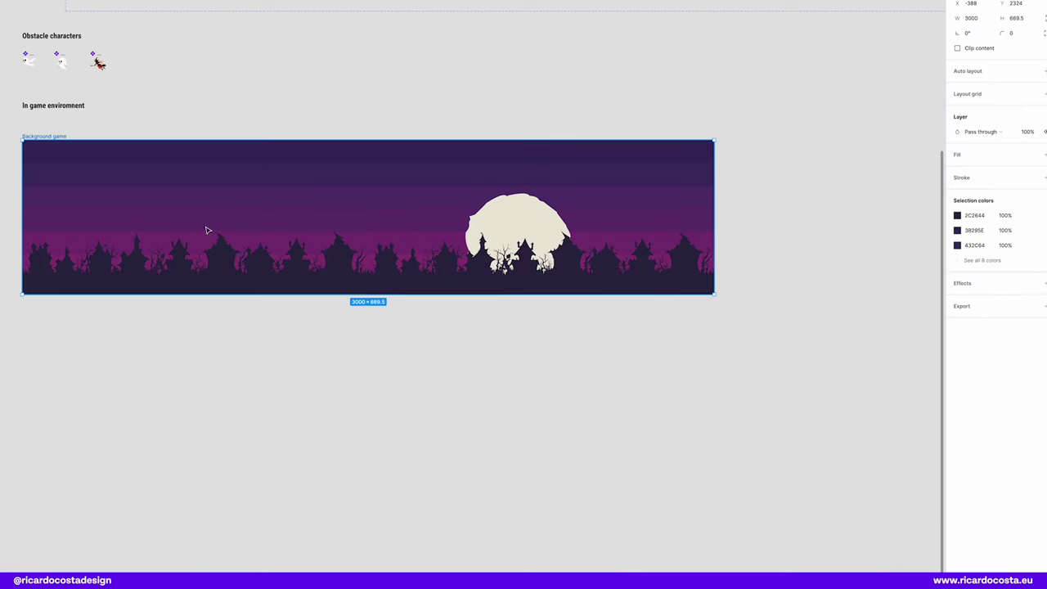
right_click(92, 174)
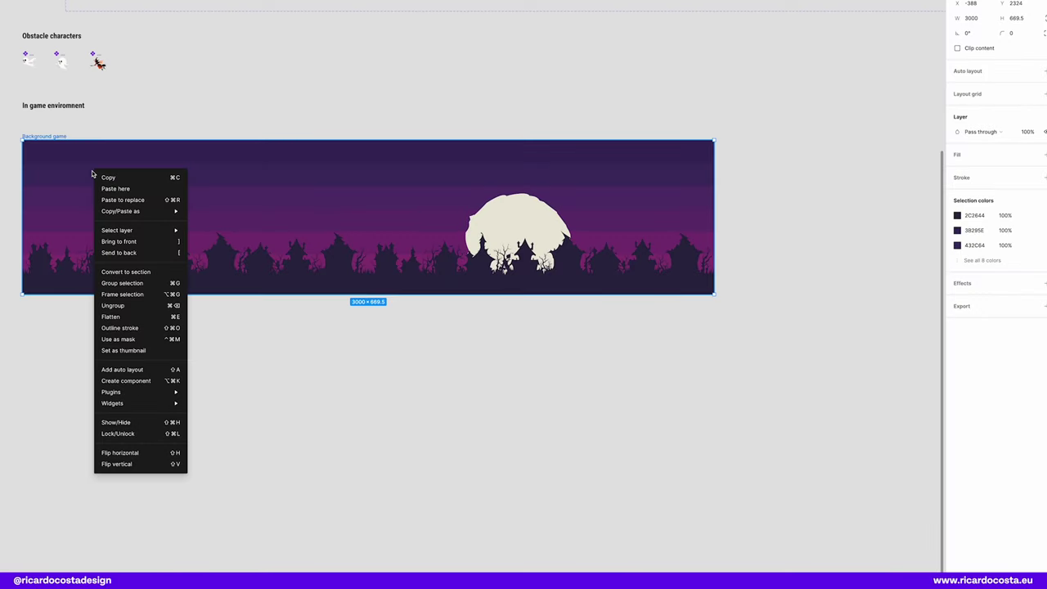
left_click(135, 296)
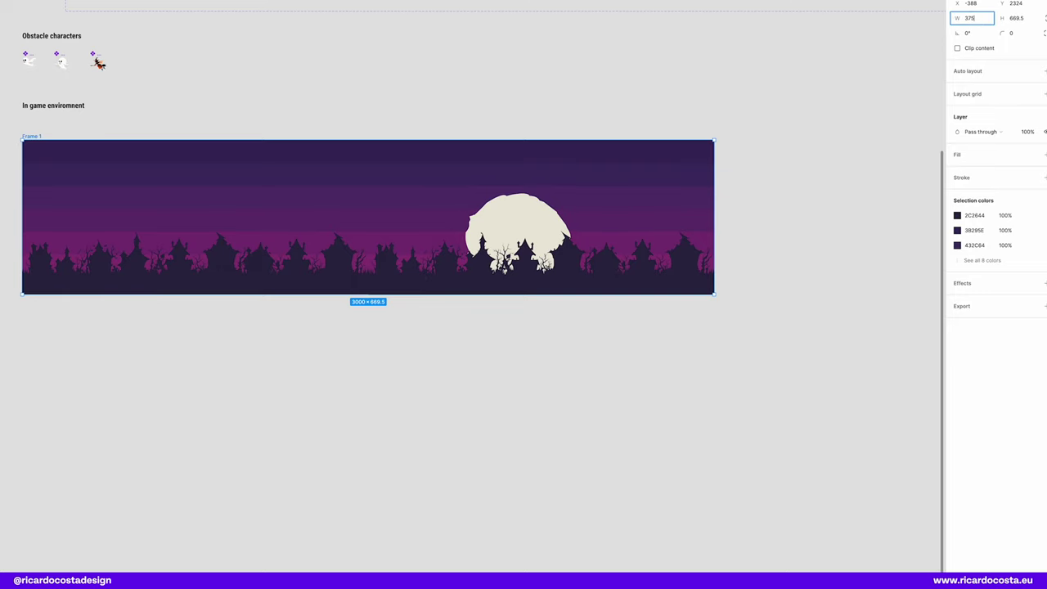
type("375")
key("Return")
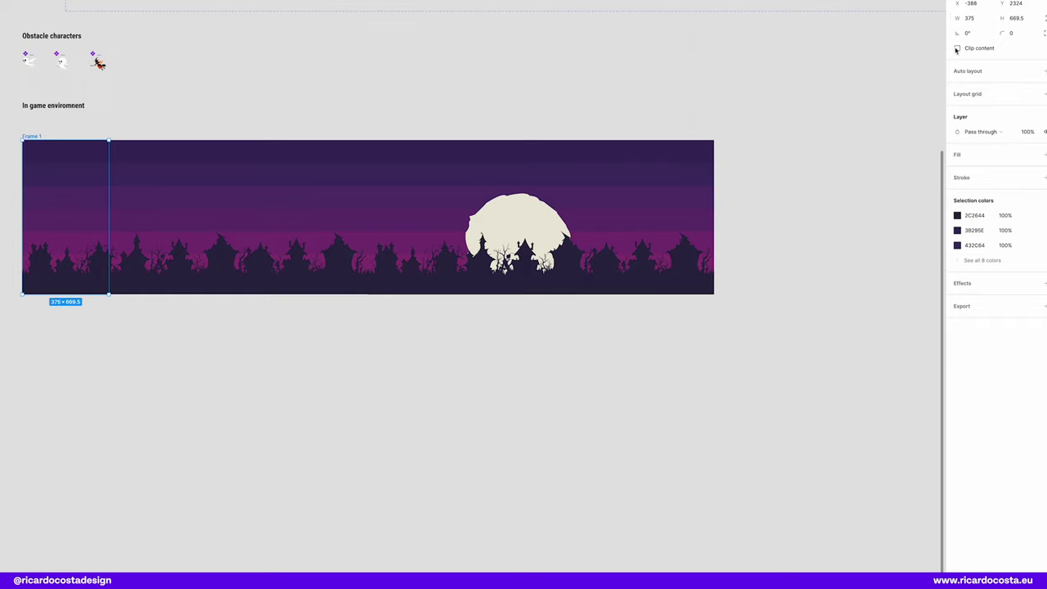
Step: Turn on clip content for the new background frame, comparing it with the unclipped state
left_click(957, 49)
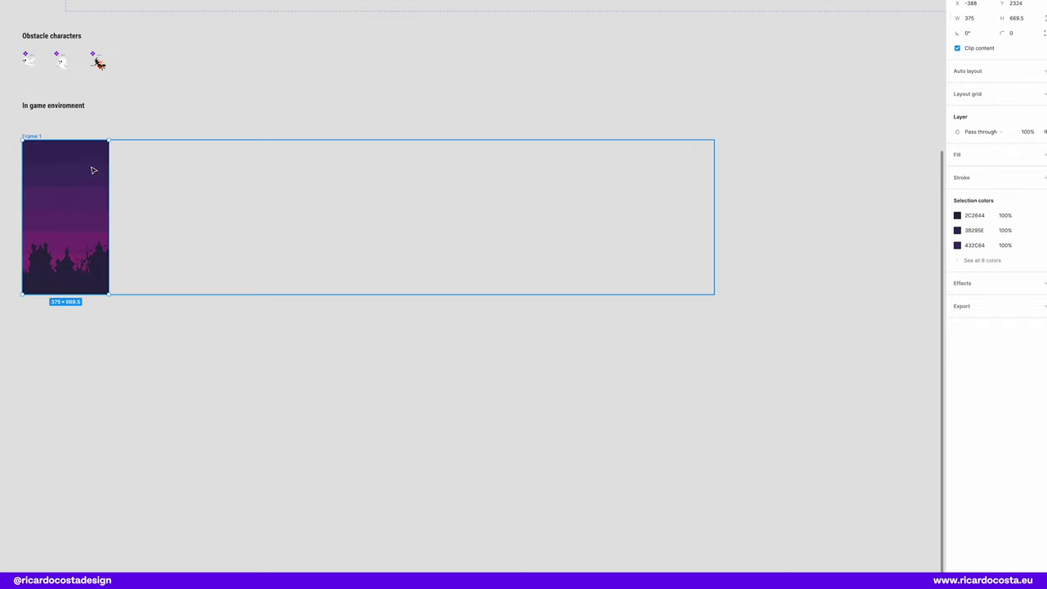
left_click(957, 48)
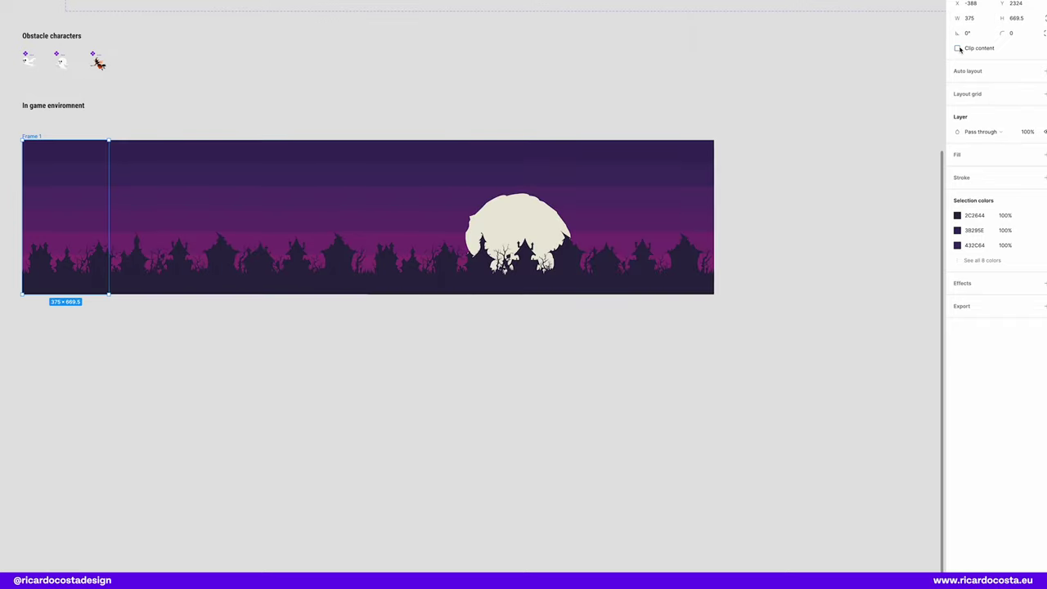
left_click(957, 48)
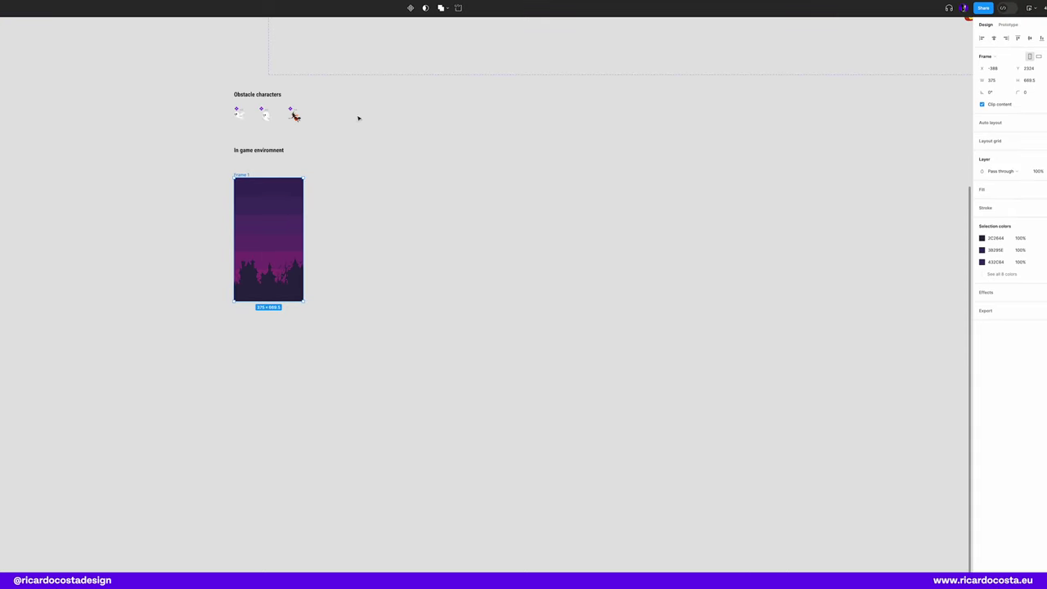
Step: Turn the background frame into a component with a second variant and widen the resulting component set
left_click(410, 8)
left_click(410, 8)
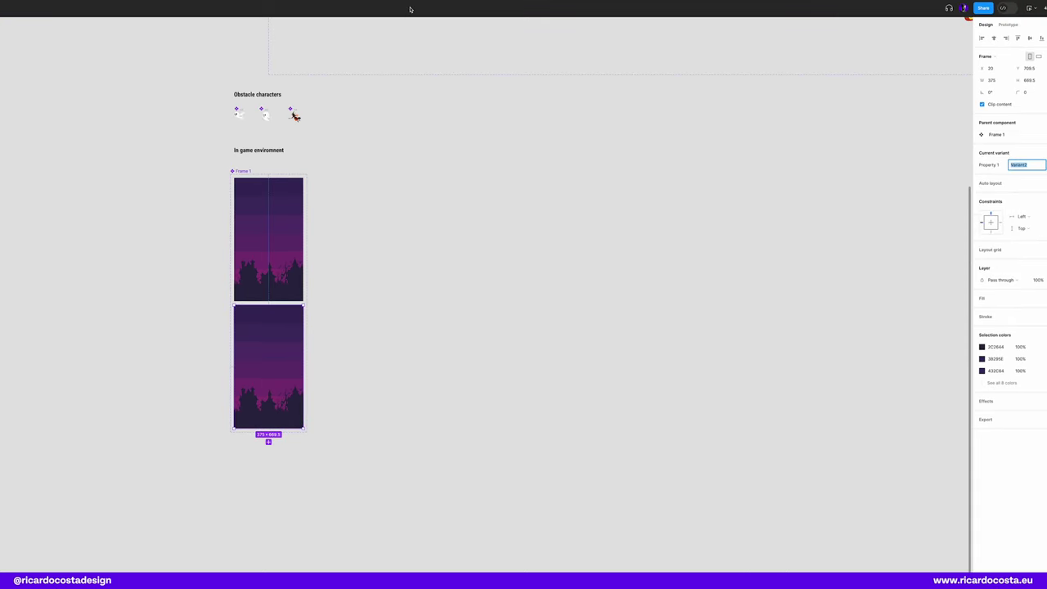
left_click(984, 104)
left_click(306, 266)
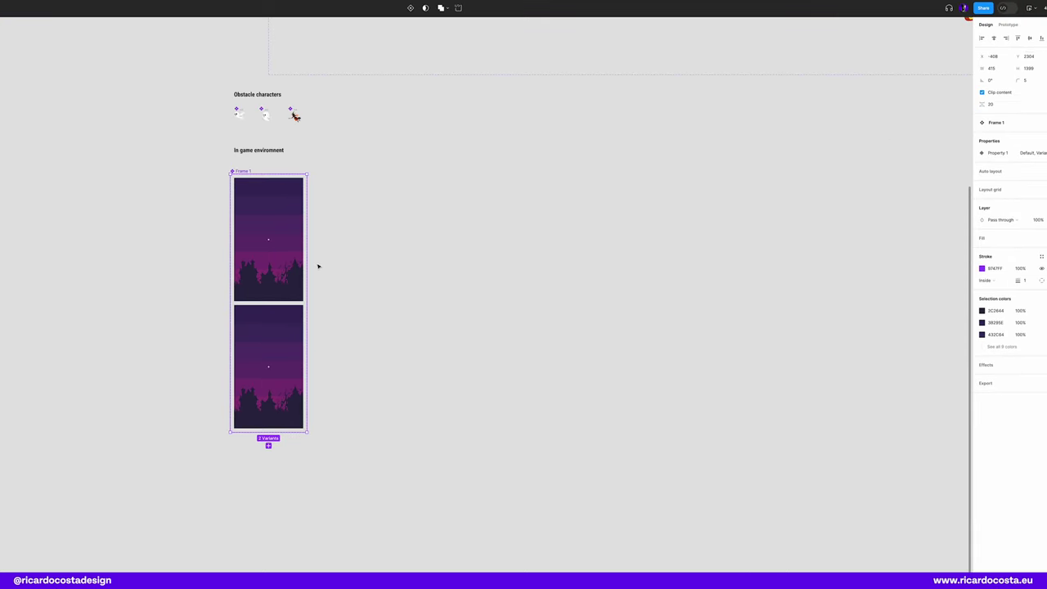
left_click_drag(308, 267, 916, 273)
left_click(268, 367)
left_click(984, 104)
left_click(984, 105)
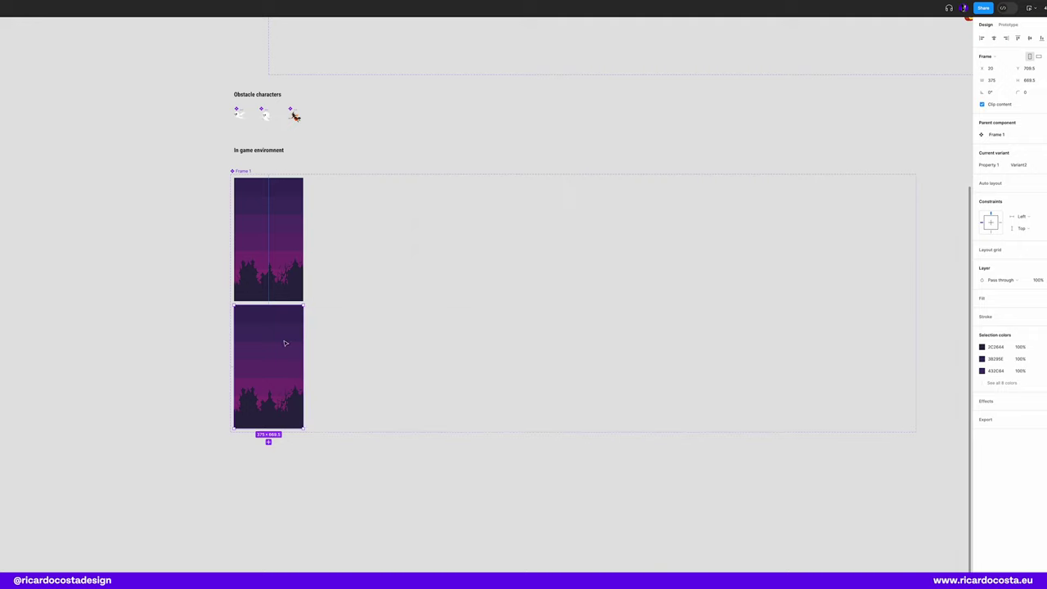
left_click(993, 39)
key("ctrl+z")
Step: Center the background artwork horizontally inside the second background variant
double_click(273, 337)
left_click(994, 39)
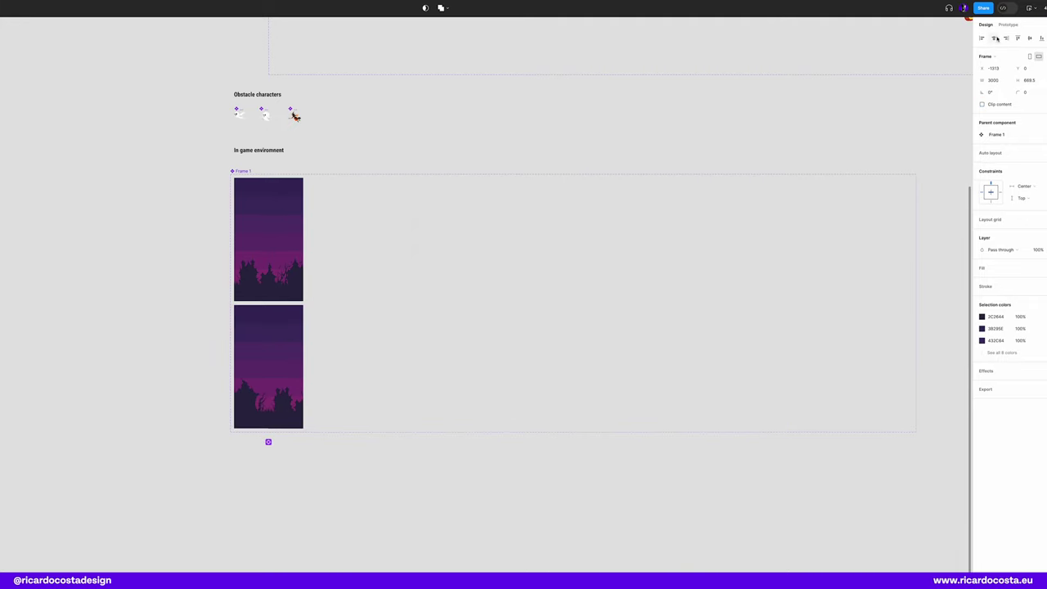
left_click(490, 470)
Step: Add a third variant to the background component set and right-align the background artwork inside it
left_click(249, 171)
left_click(410, 8)
double_click(265, 479)
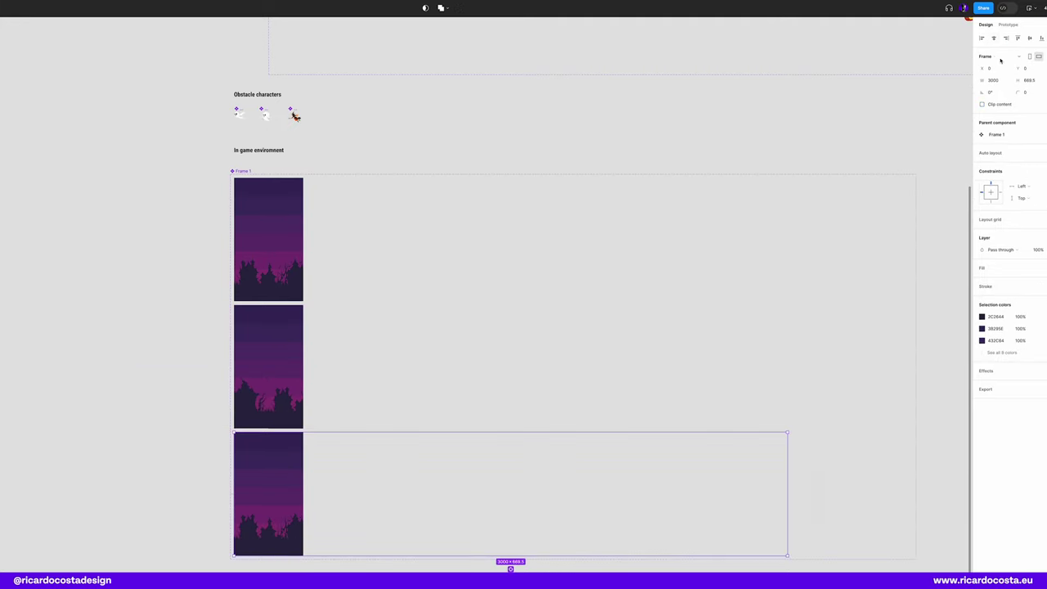
left_click(1006, 39)
left_click(312, 491)
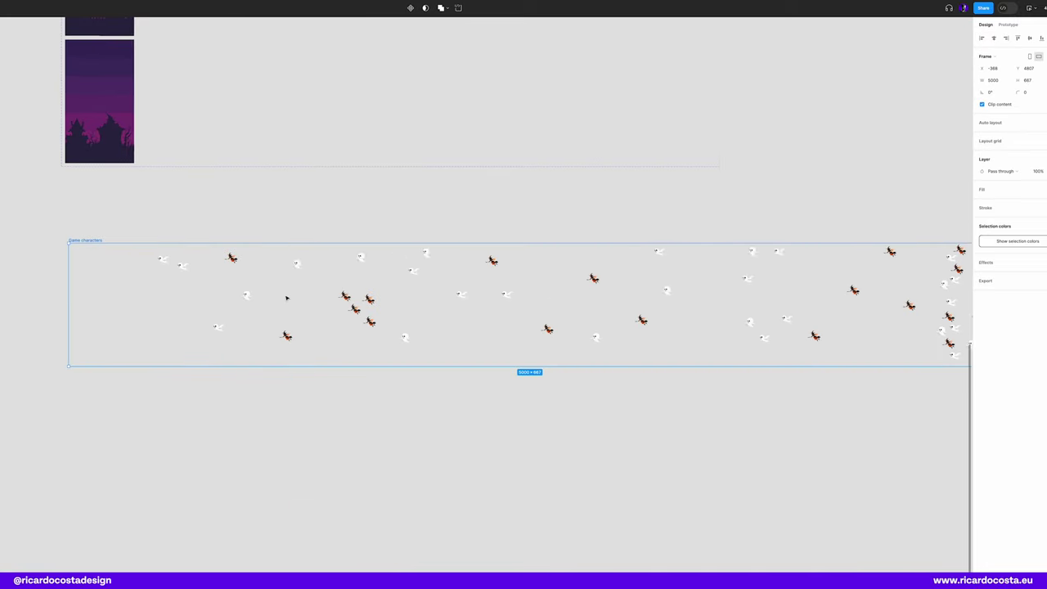
Step: Wrap the Game characters strip in a new frame 375 wide with clip content turned on
scroll(286, 298, "down", 3)
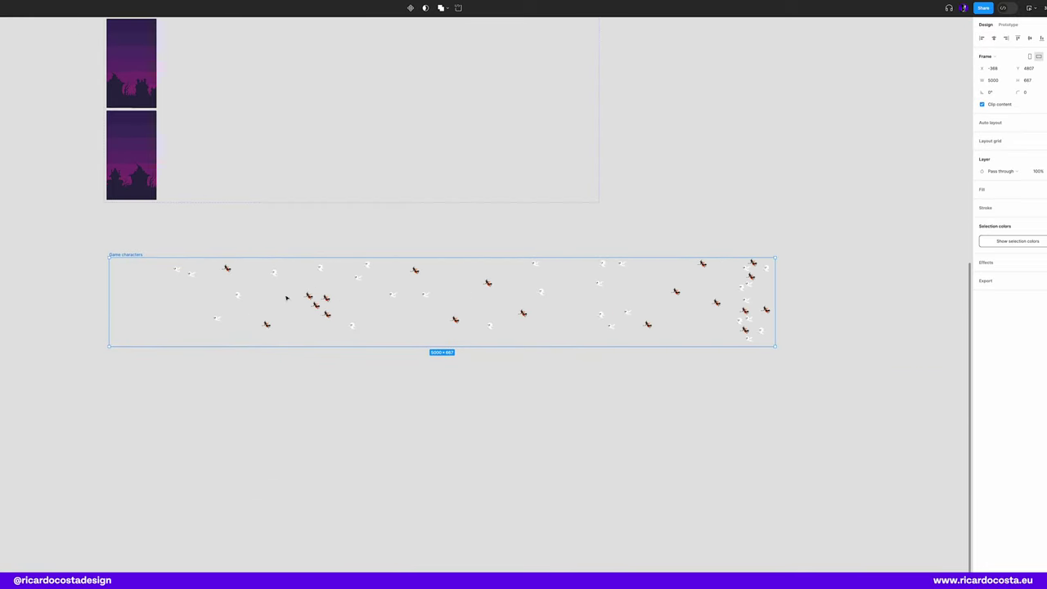
right_click(145, 294)
left_click(168, 368)
type("375")
key("Return")
left_click(981, 104)
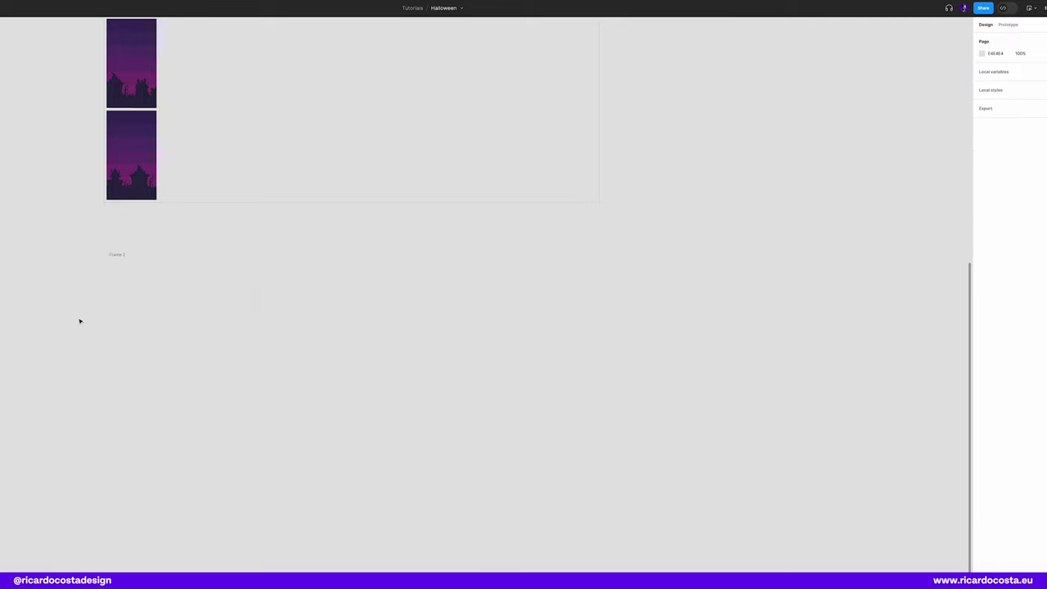
Step: Turn the clipped game characters frame into a component and add a second variant
scroll(79, 319, "up", 2)
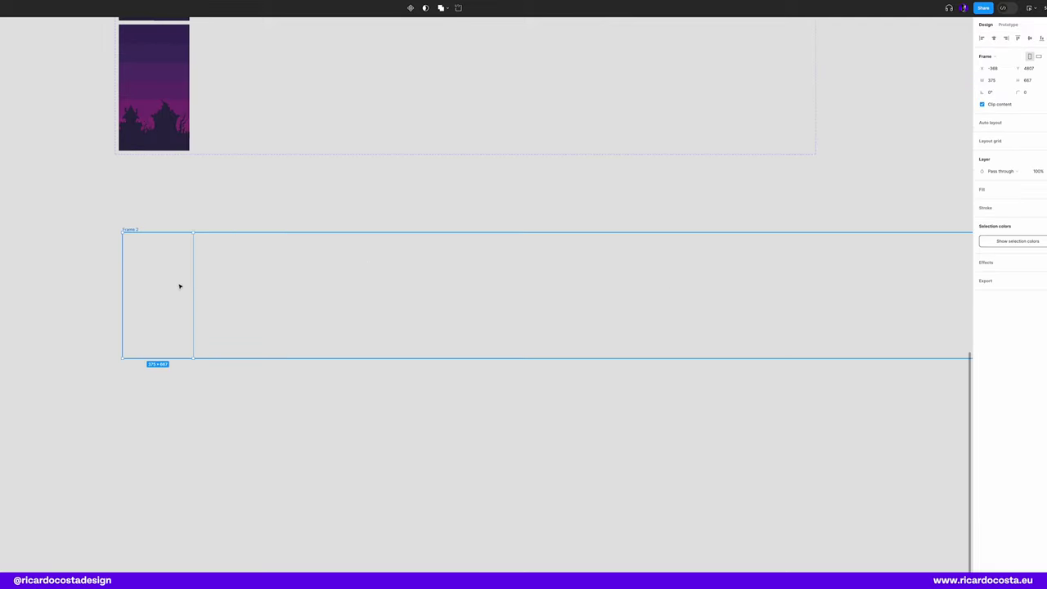
left_click(411, 9)
left_click(410, 8)
Step: Center the game characters strip horizontally in the second variant and add a third variant to its component set
double_click(168, 423)
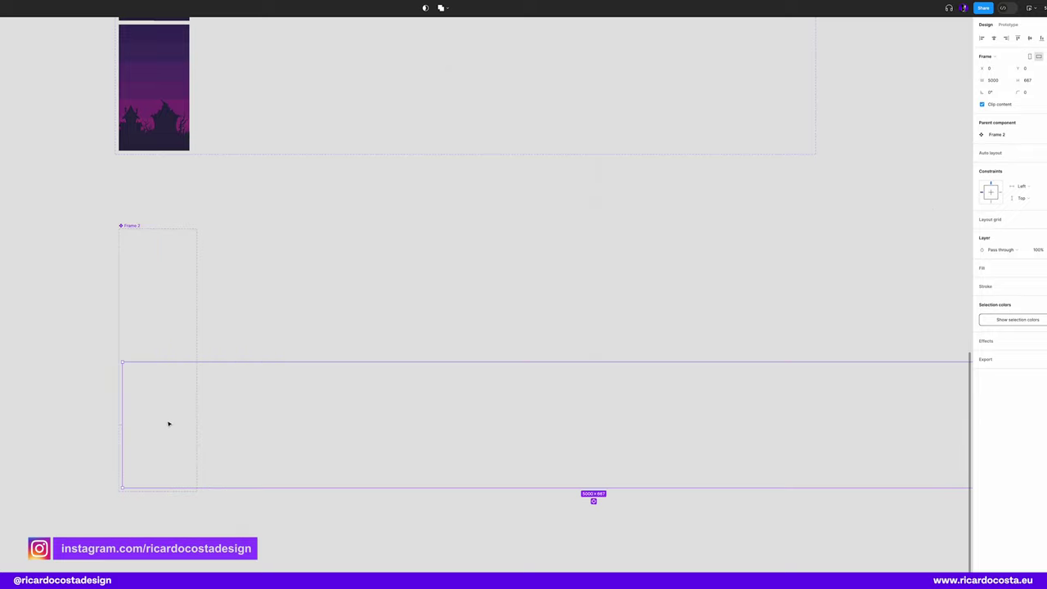
left_click(993, 39)
left_click(245, 204)
left_click(131, 226)
left_click(411, 9)
Step: Connect the first Pumpkin character variant to the second with an on-click Change to interaction
scroll(163, 455, "down", 2)
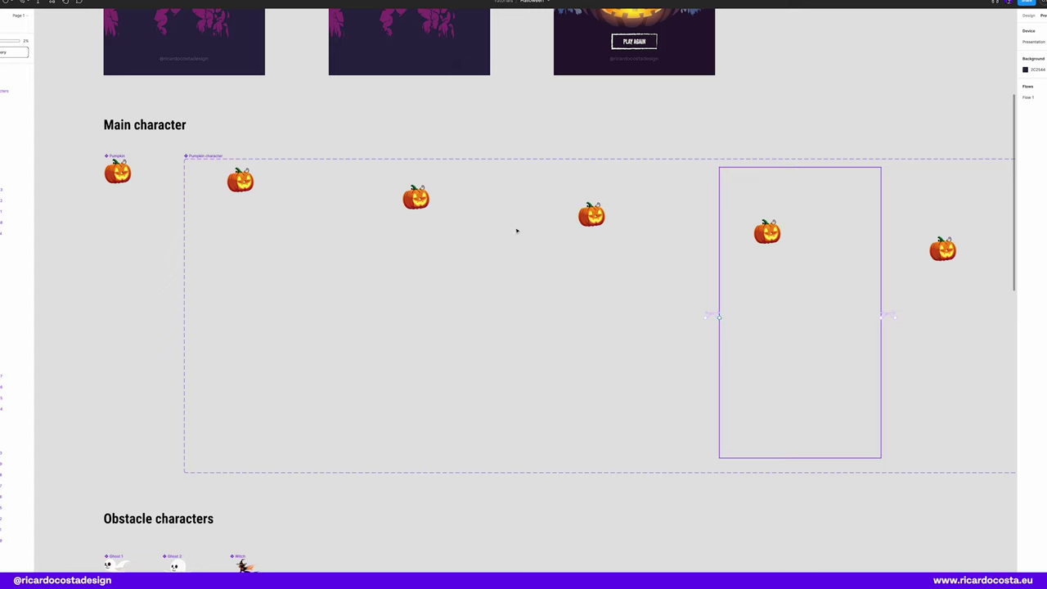
left_click(236, 220)
left_click(269, 256)
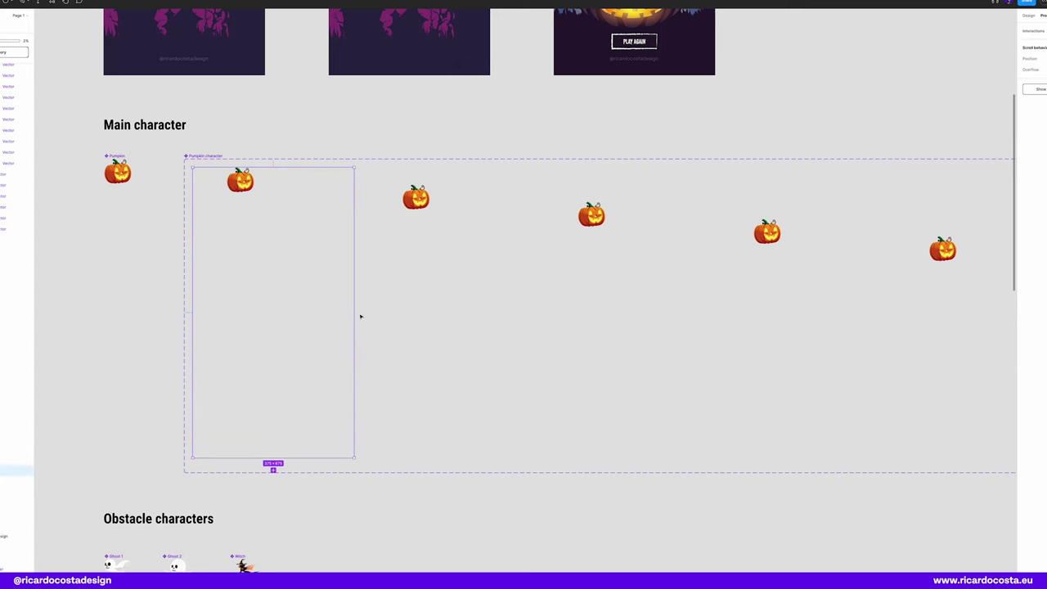
left_click_drag(354, 313, 389, 313)
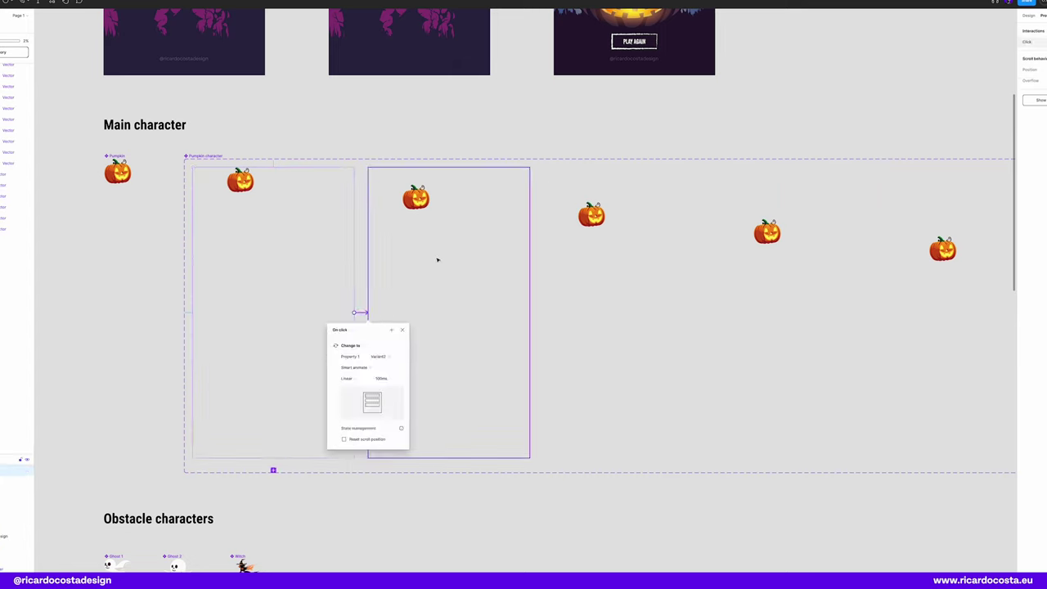
Step: Change the first Pumpkin character variant's transition to After delay and connect the second variant to the third with an After delay Change to interaction
left_click(350, 329)
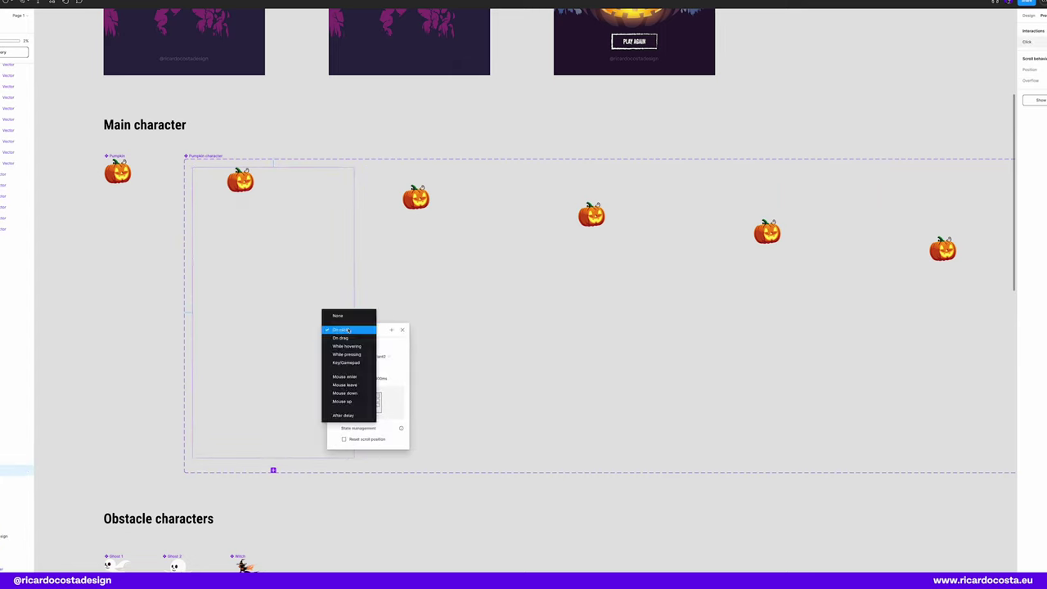
left_click(353, 417)
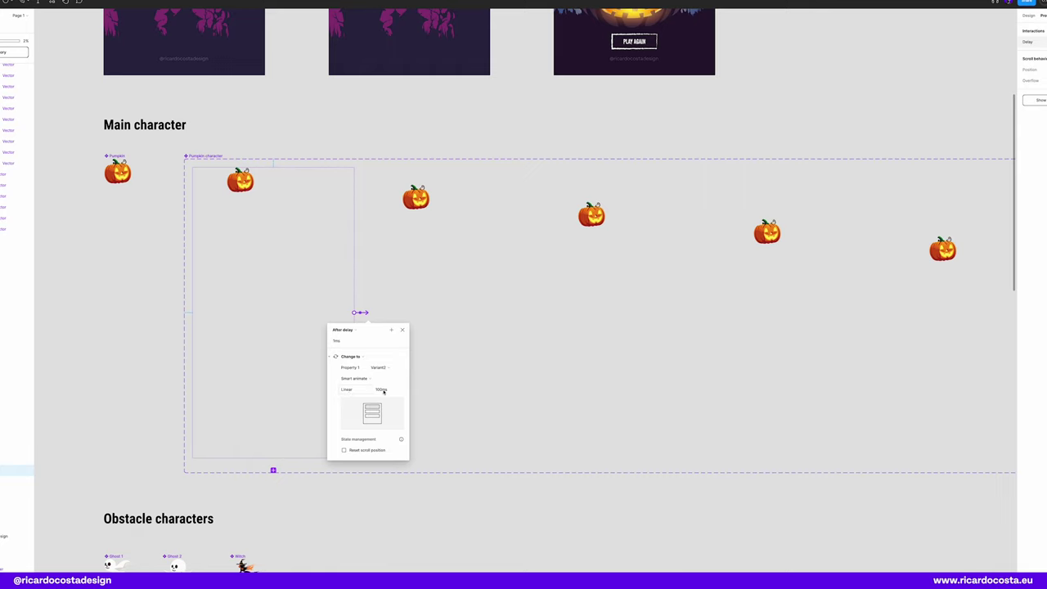
left_click(479, 308)
left_click_drag(530, 312, 565, 316)
left_click(525, 330)
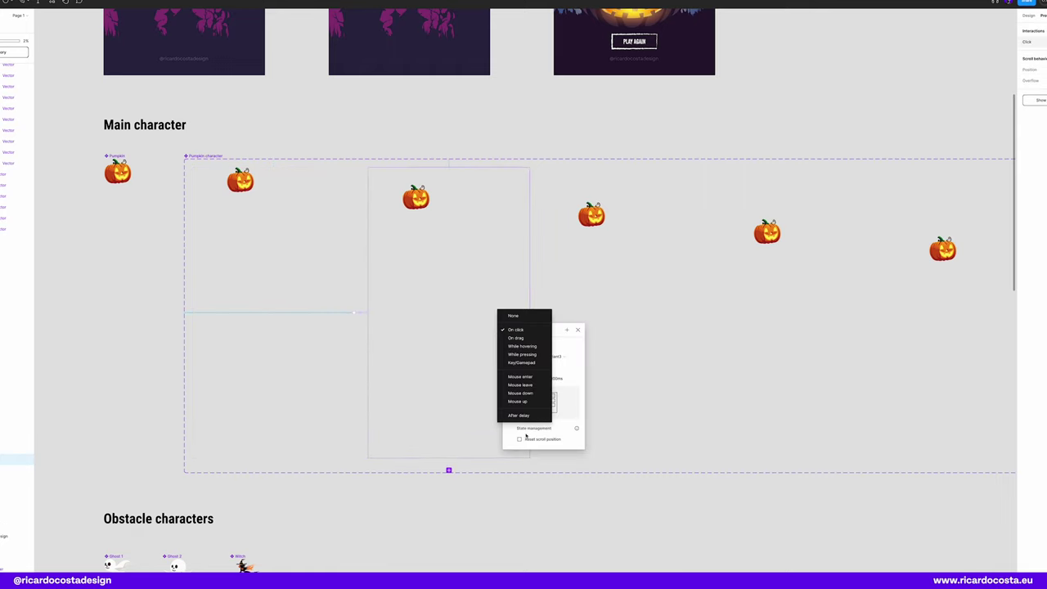
left_click(528, 417)
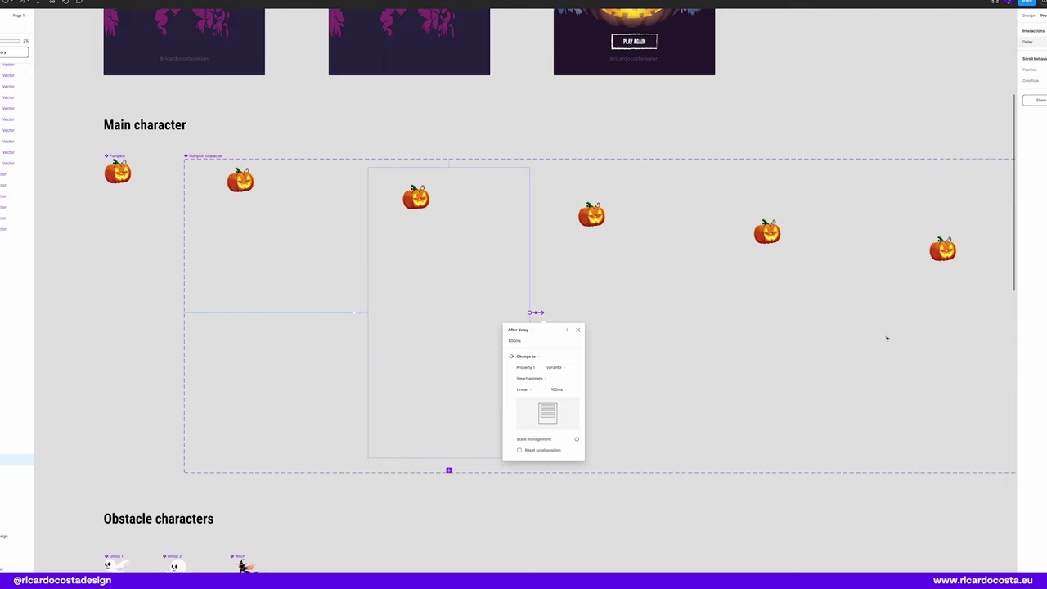
Step: Connect the third Pumpkin character variant back to the second, and the second back to the first, with on-click Change to interactions
left_click(616, 291)
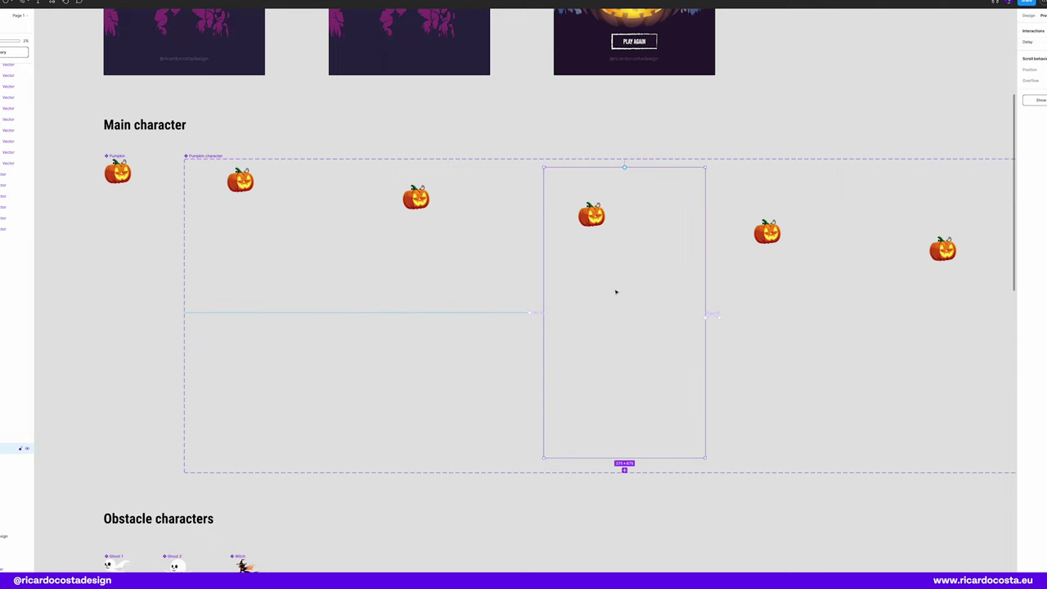
left_click_drag(543, 317, 511, 328)
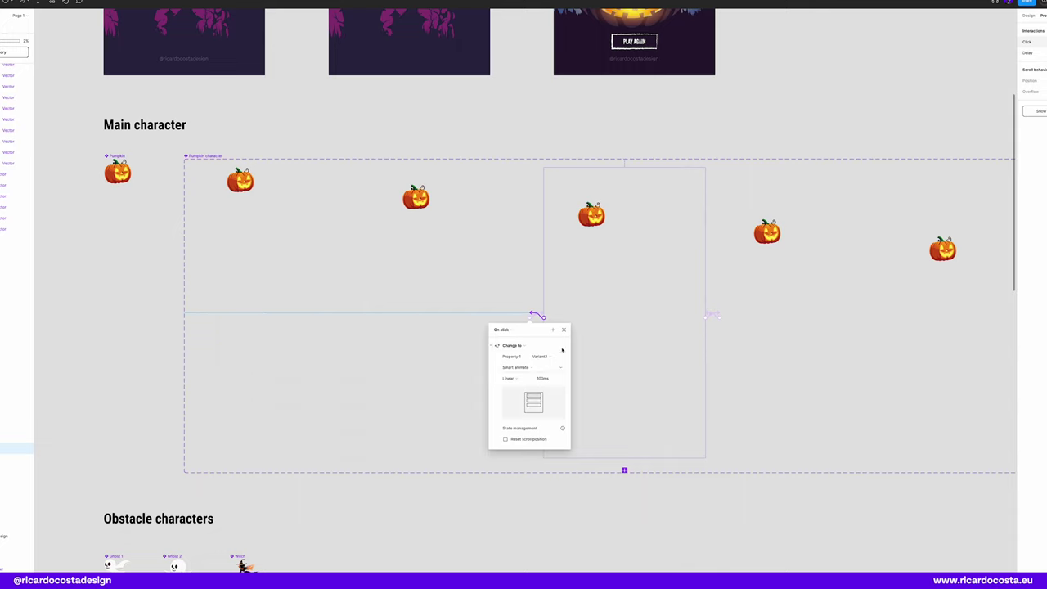
left_click(383, 319)
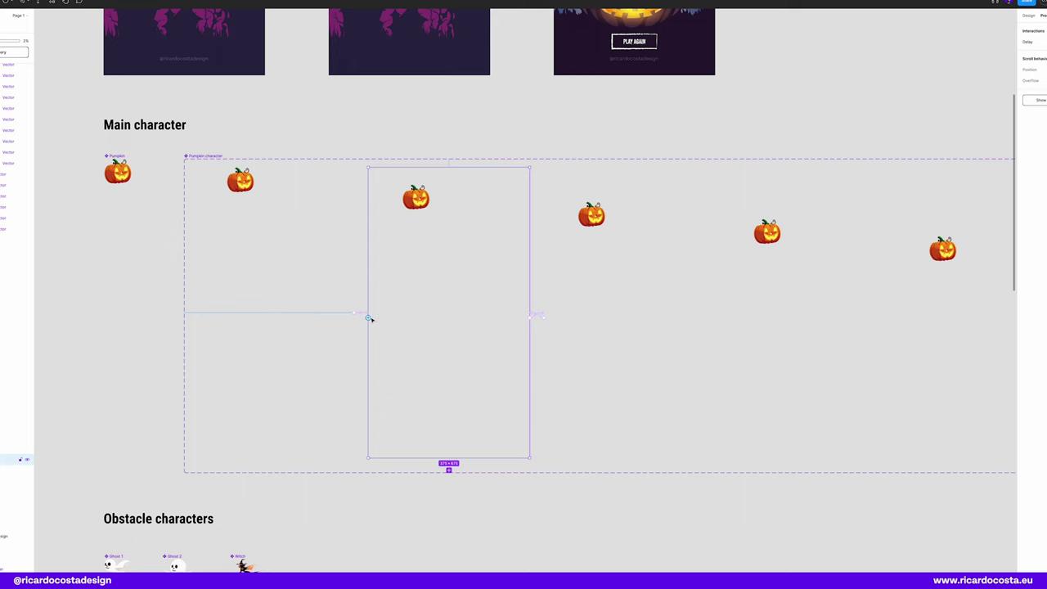
left_click_drag(367, 318, 352, 321)
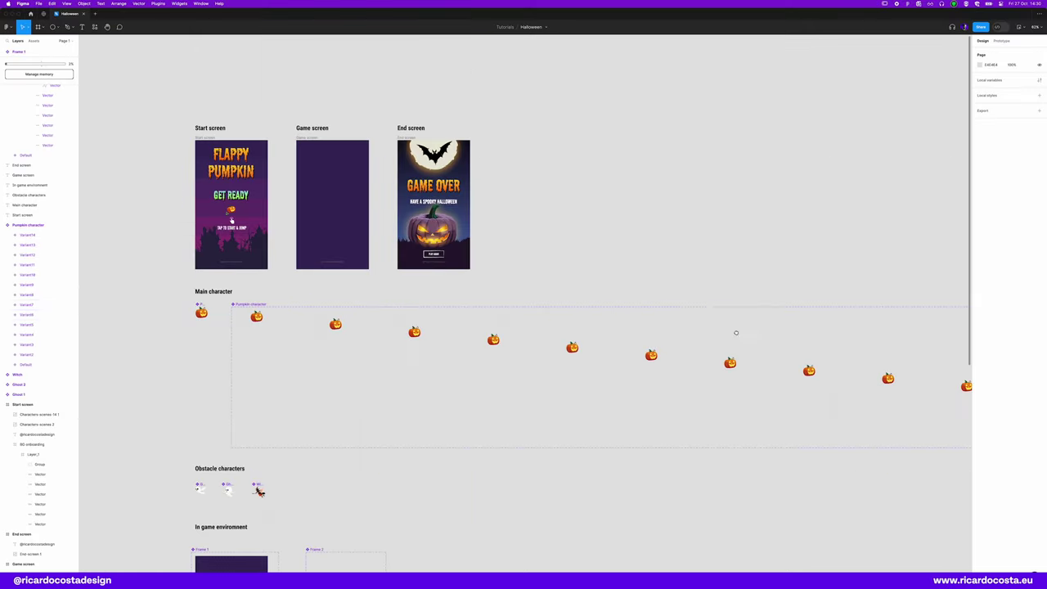
Step: Place an instance of the Pumpkin character's Variant8 on the Game screen, aligned with the screen's origin
scroll(736, 332, "right", 2)
left_click(756, 356)
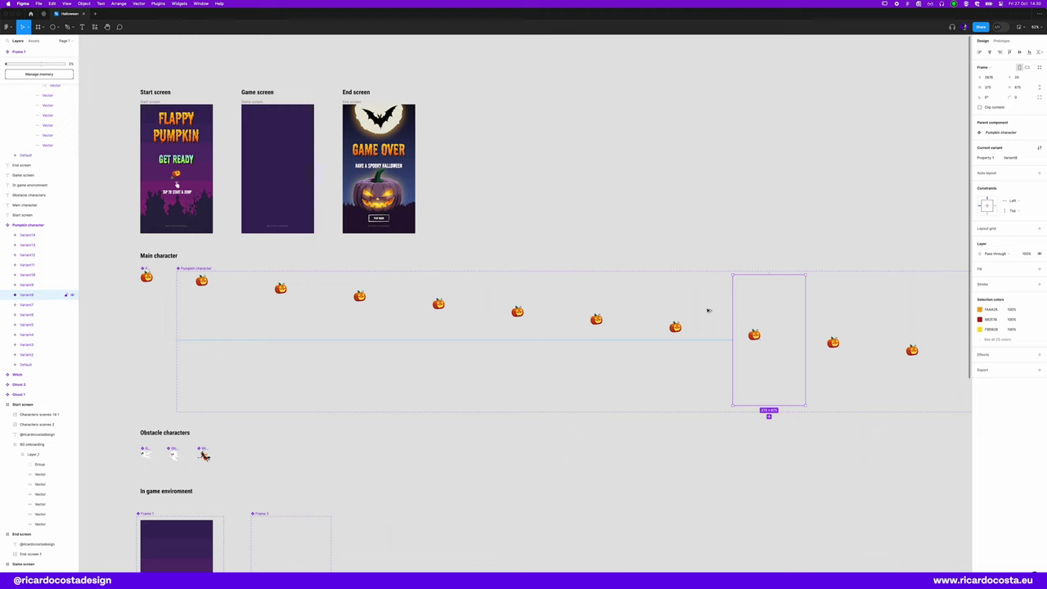
left_click_drag(757, 337, 266, 169)
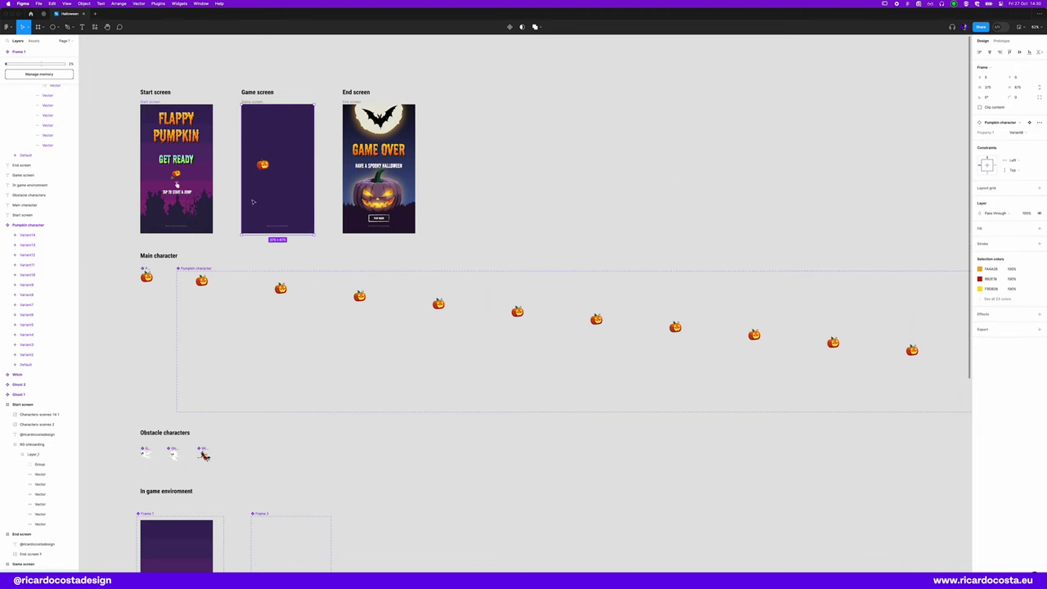
left_click(227, 243)
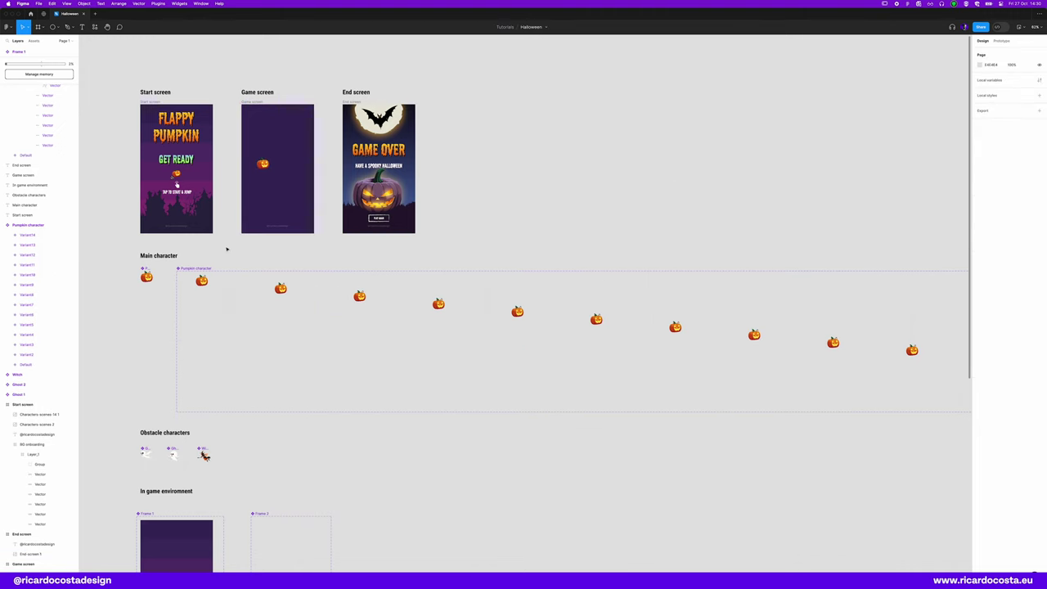
Step: Place instances of the Frame 1 background and Frame 2 obstacle components on the Game screen, behind the pumpkin
scroll(407, 281, "left", 5)
scroll(407, 281, "up", 1)
scroll(423, 310, "down", 3)
left_click_drag(365, 498, 466, 82)
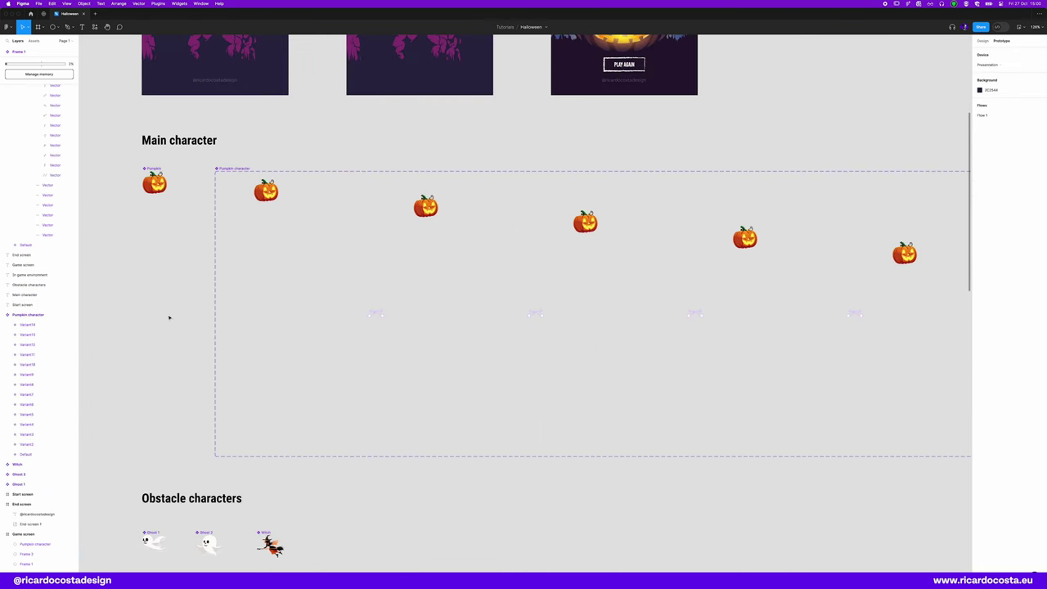
Step: Connect the Start screen to the Game screen with an on-click Navigate to interaction using the Instant animation
scroll(170, 321, "up", 5)
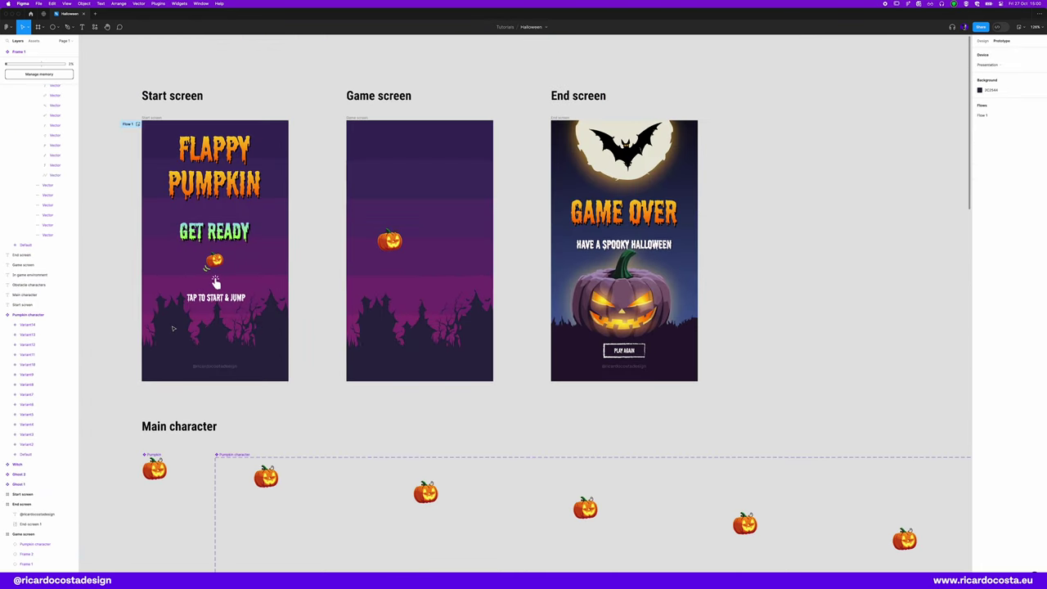
scroll(172, 328, "up", 1)
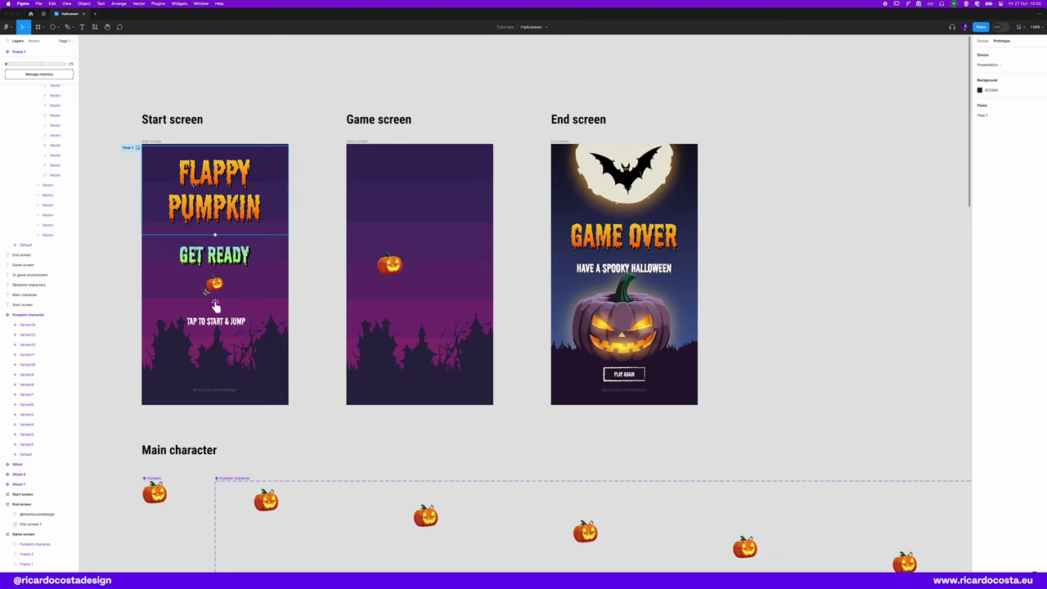
left_click(278, 263)
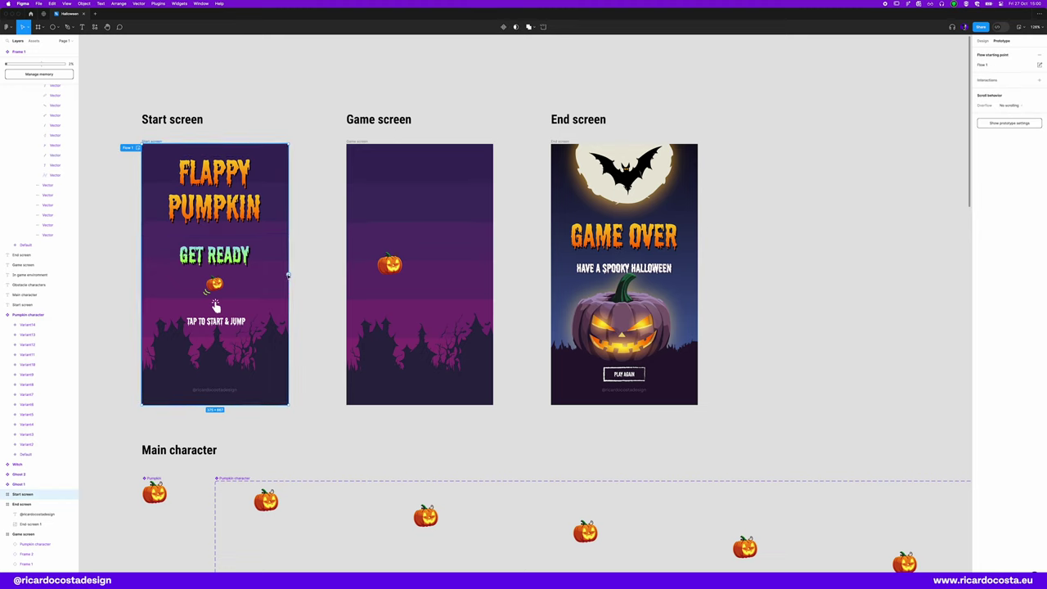
left_click_drag(288, 275, 352, 278)
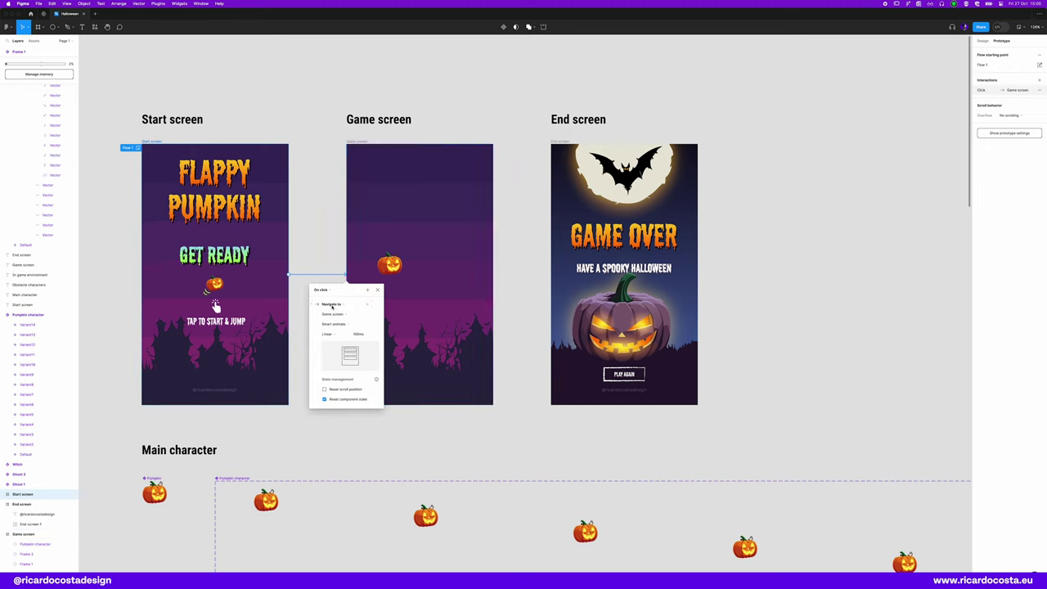
left_click(332, 324)
left_click(335, 314)
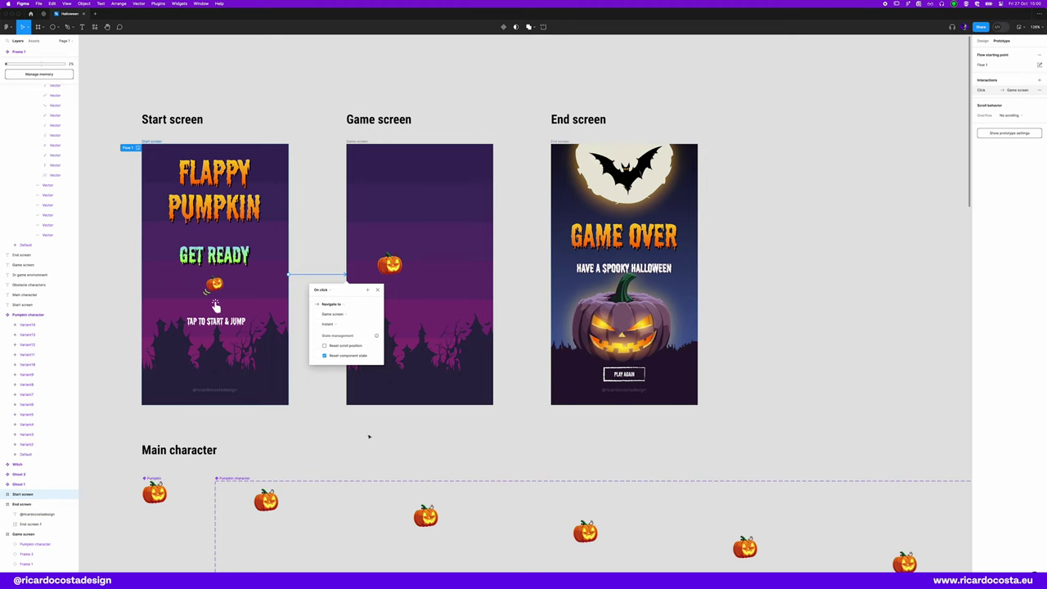
left_click(369, 437)
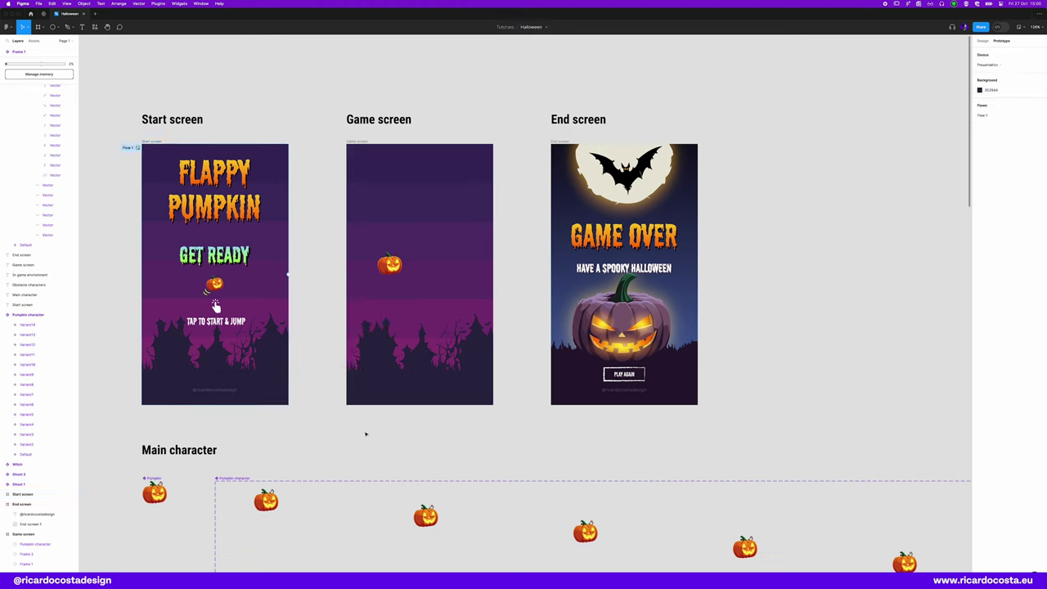
Step: Connect the End screen's artwork back to the Start screen with an on-click Navigate to interaction
left_click(553, 278)
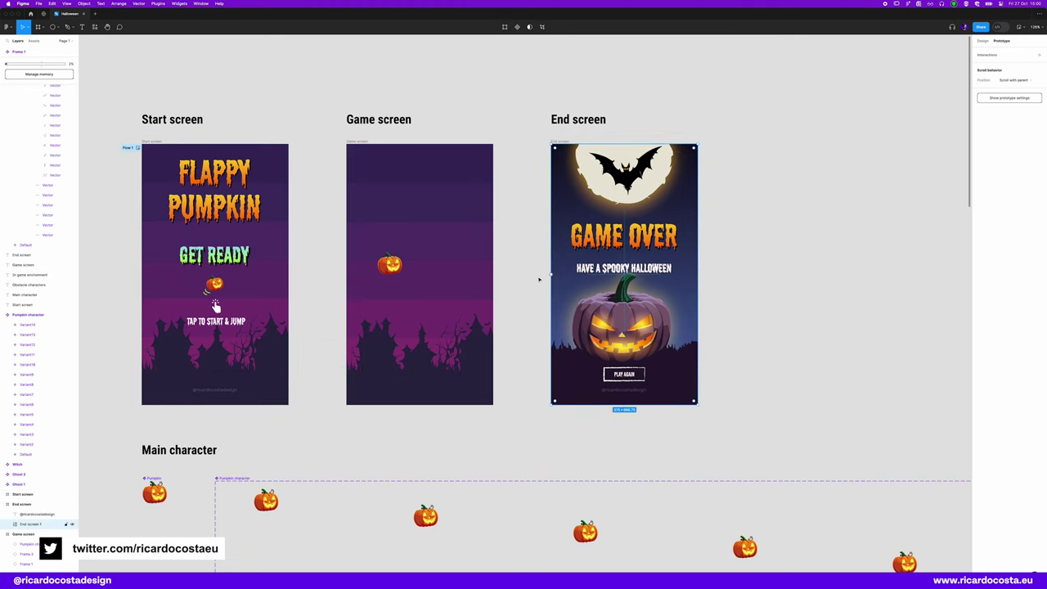
left_click_drag(508, 255, 278, 264)
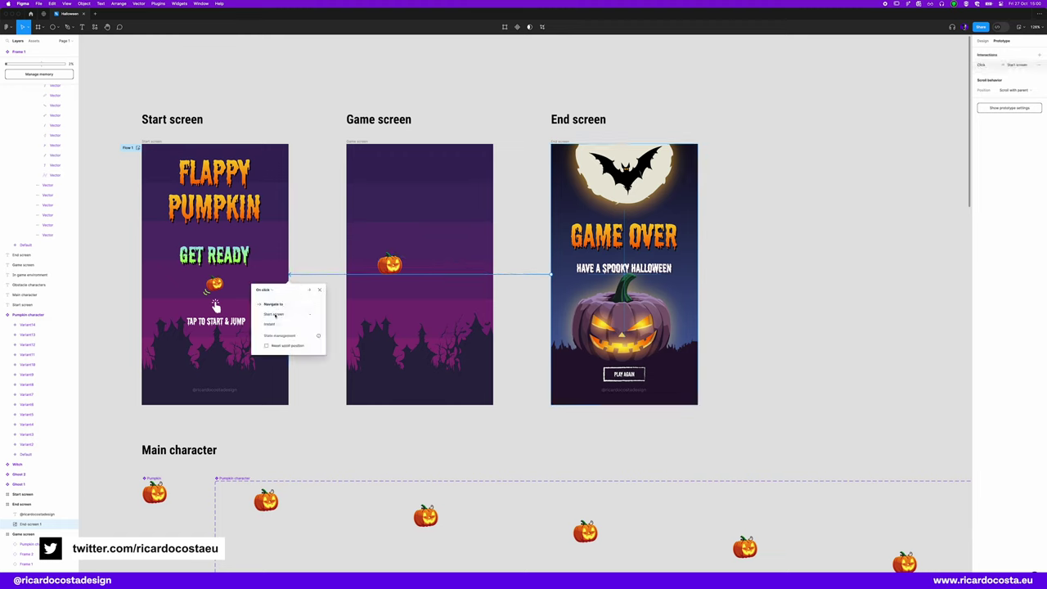
left_click(339, 424)
Step: Connect the default Frame 1 background variant to Variant2 with a 1 ms After delay Change to interaction, Smart animate, linear, 10000 ms
scroll(334, 416, "down", 10)
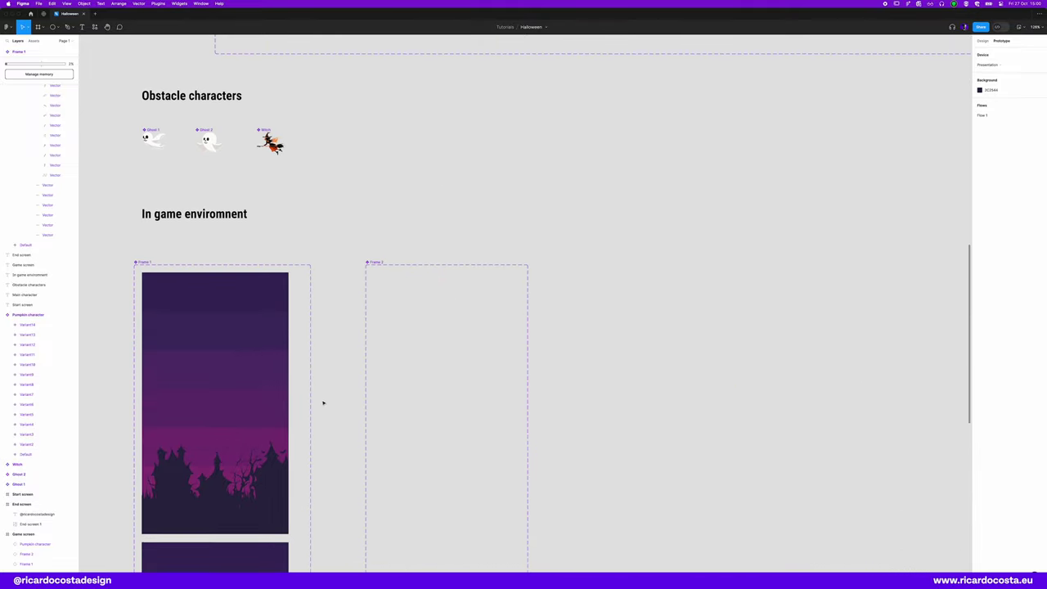
scroll(323, 402, "down", 5)
scroll(374, 483, "down", 5, "ctrl")
scroll(351, 434, "down", 5)
scroll(351, 435, "left", 4)
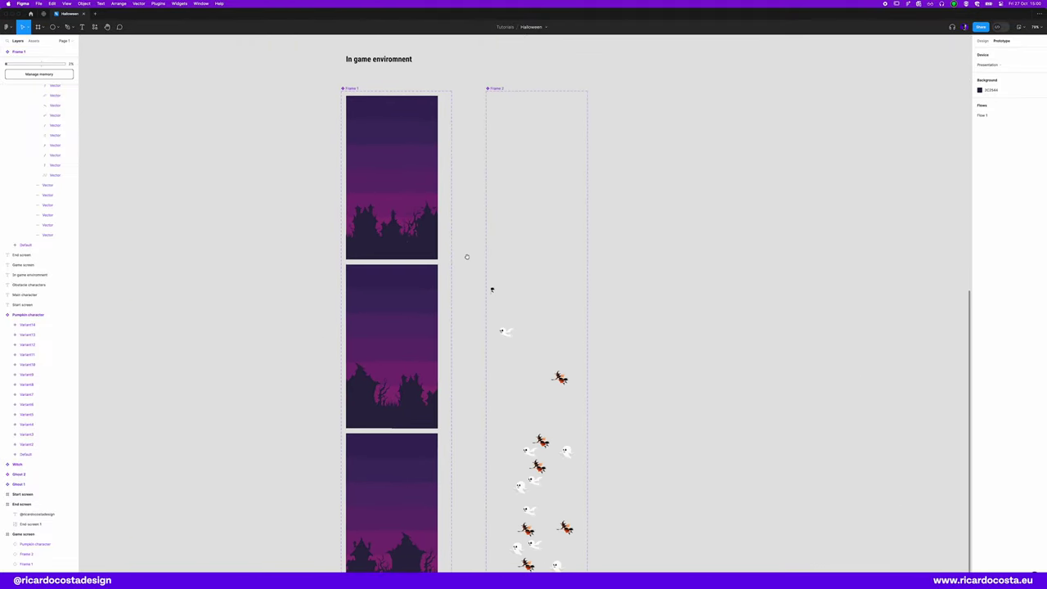
left_click(413, 196)
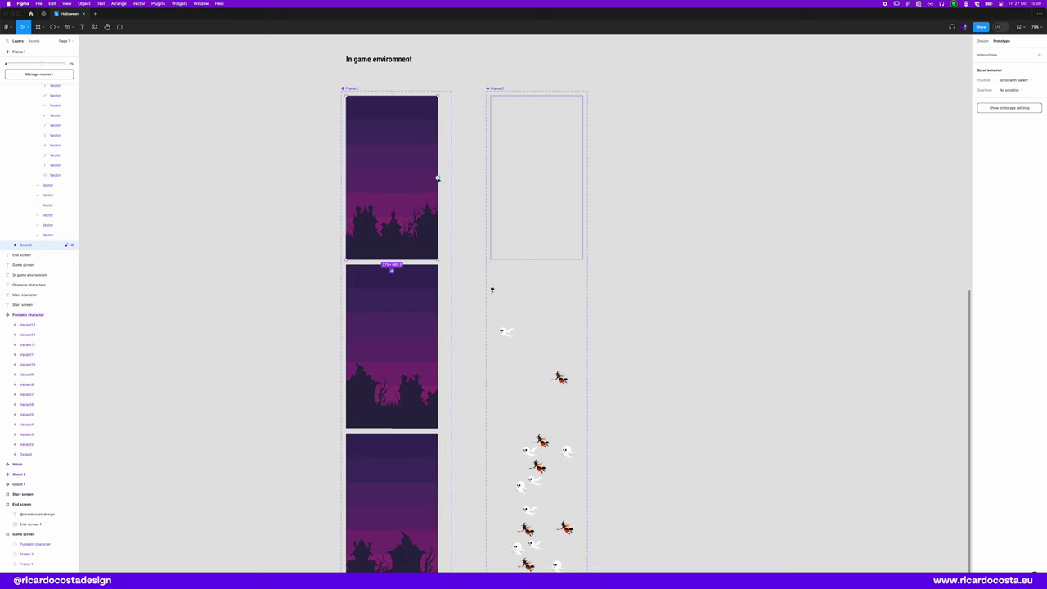
left_click_drag(438, 177, 420, 341)
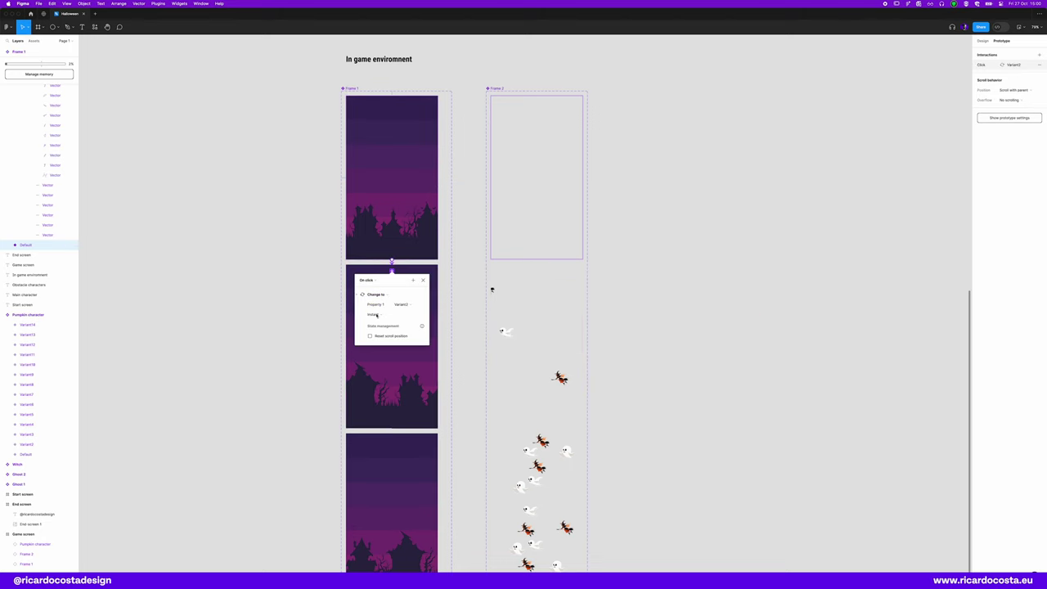
left_click(367, 279)
left_click(372, 357)
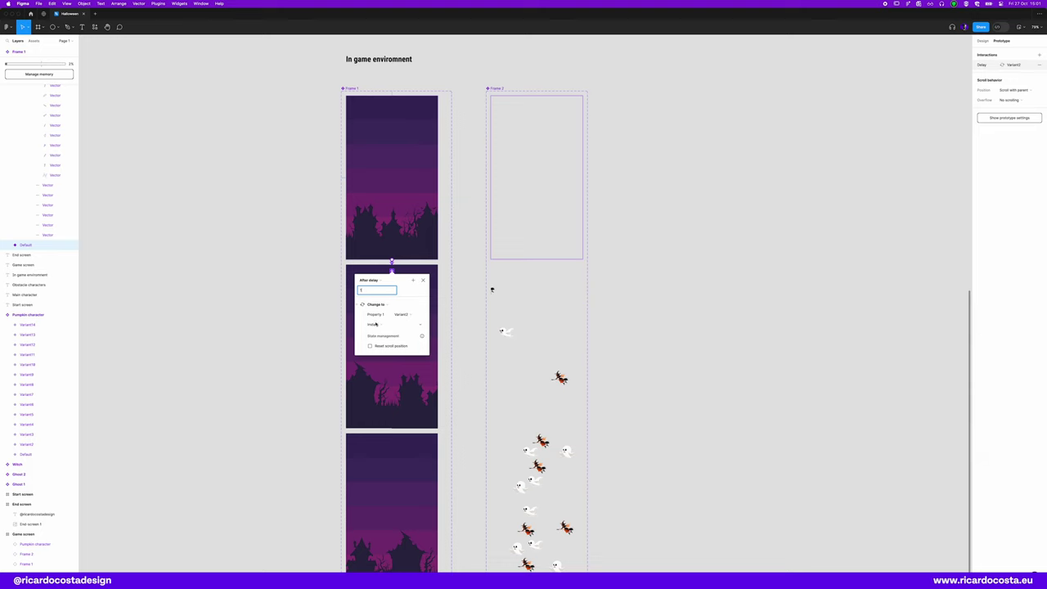
left_click(376, 324)
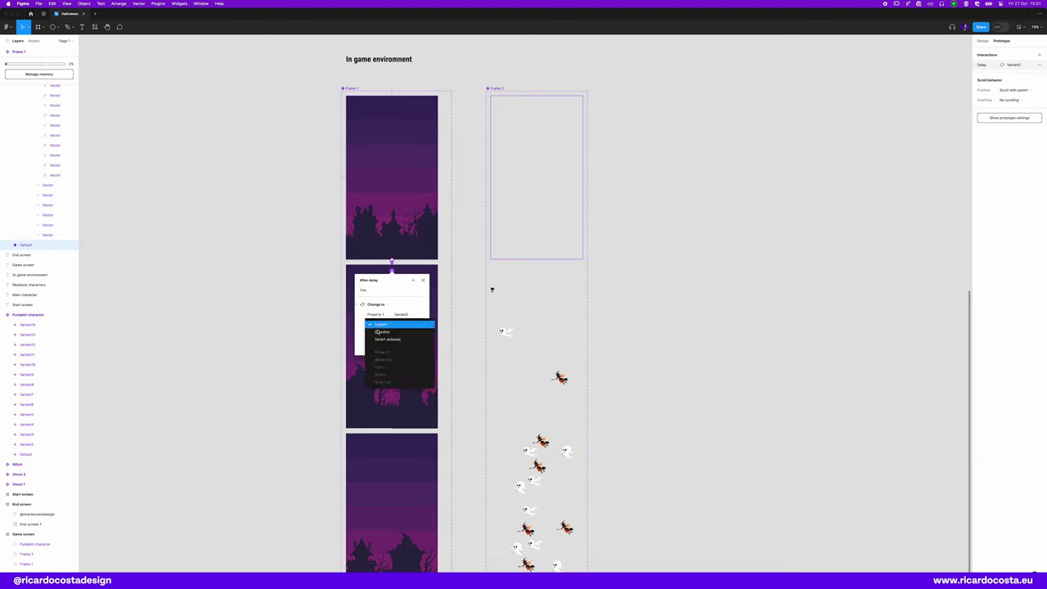
left_click(381, 339)
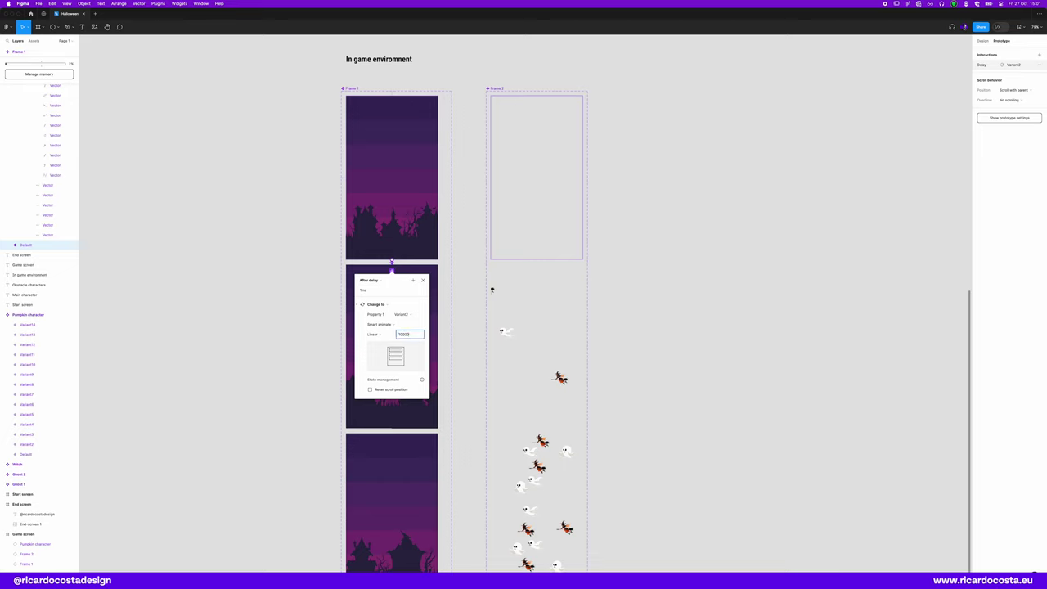
Step: Connect the second Frame 1 background variant to the third with an After delay Change to interaction, Smart animate, linear, 10000 ms
left_click(428, 393)
left_click_drag(438, 347, 422, 509)
scroll(373, 386, "down", 3)
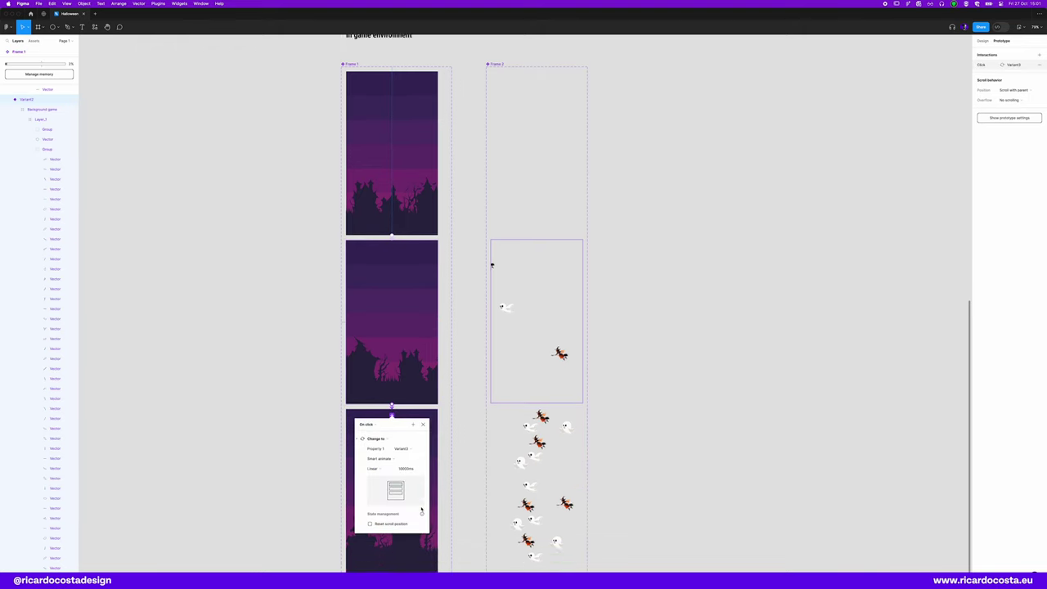
left_click(367, 361)
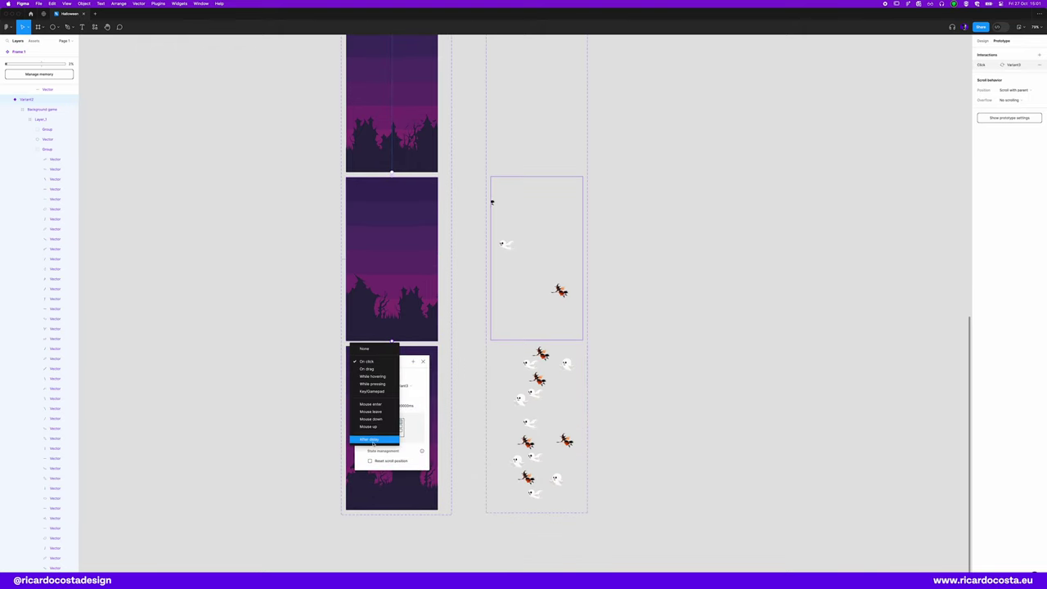
left_click(373, 434)
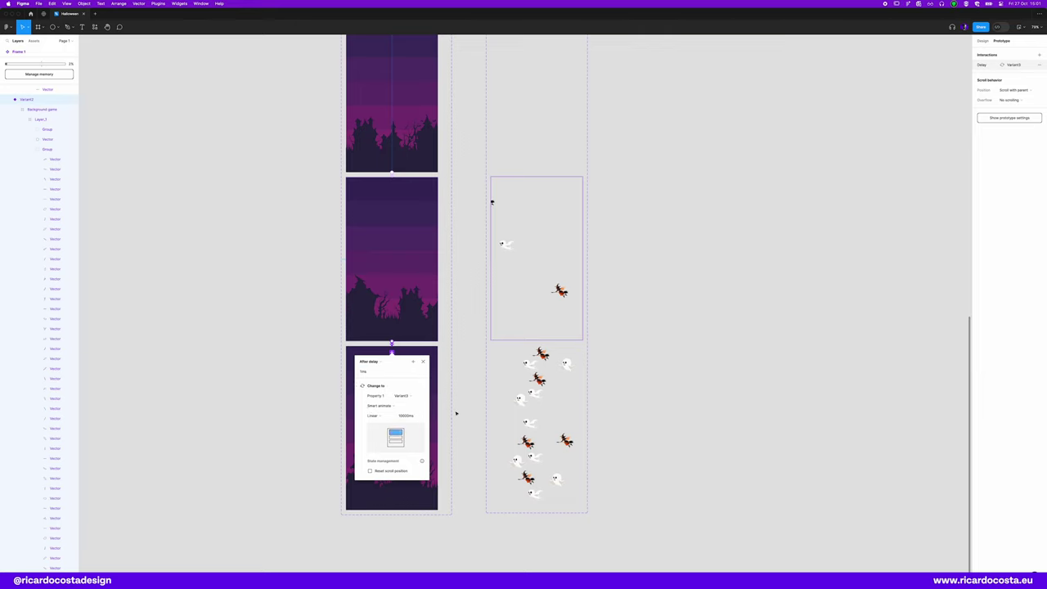
Step: Connect the third Frame 1 background variant to the End screen with an After delay Navigate to interaction using the Instant animation
left_click(436, 429)
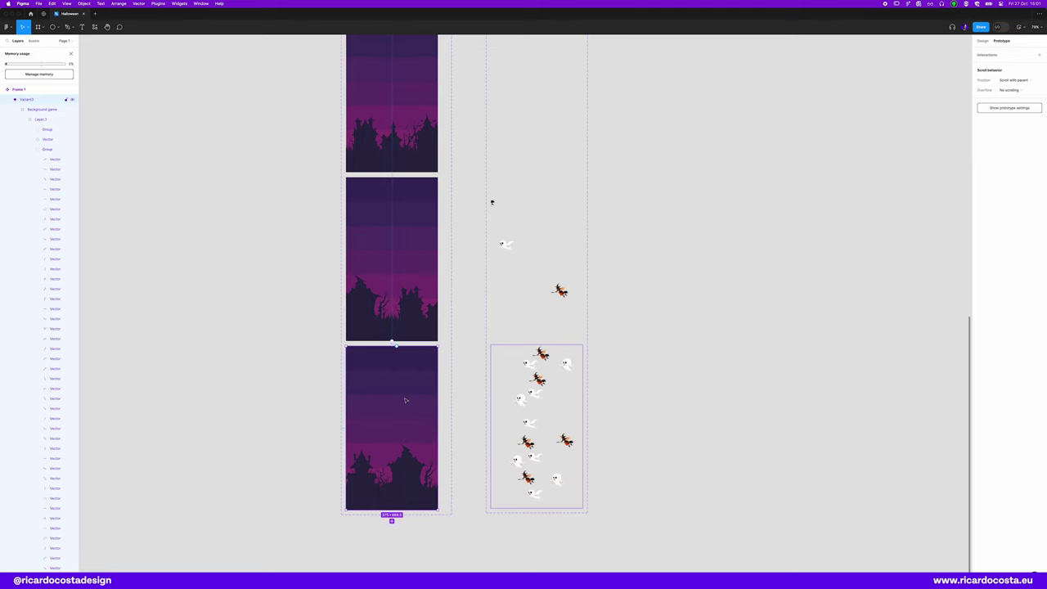
left_click_drag(437, 428, 690, 235)
left_click(628, 198)
left_click(625, 276)
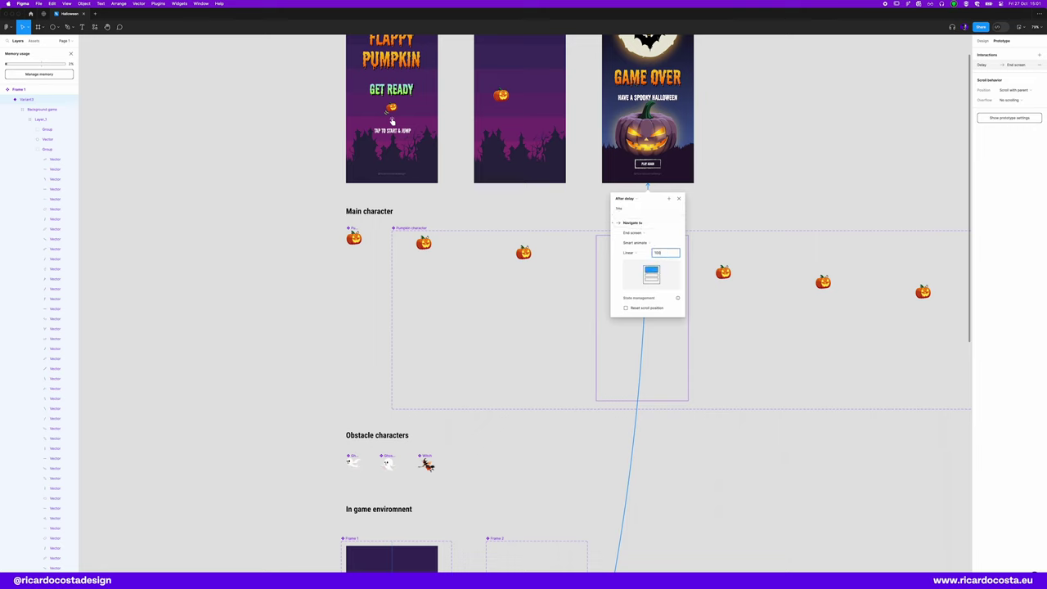
left_click(634, 242)
left_click(630, 221)
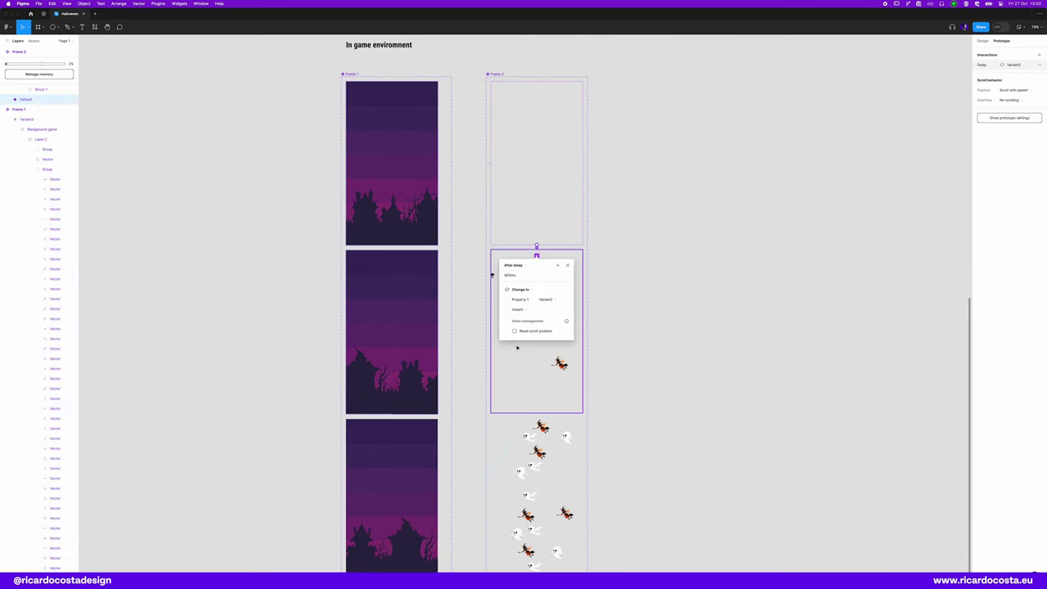
Step: Set the After delay transition from Frame 2's default obstacle variant to Variant2 to Smart animate
left_click(524, 309)
left_click(525, 328)
left_click(543, 320)
scroll(647, 420, "down", 2)
Step: Connect the second Frame 2 obstacle variant to the third with an After delay Change to interaction
left_click(577, 266)
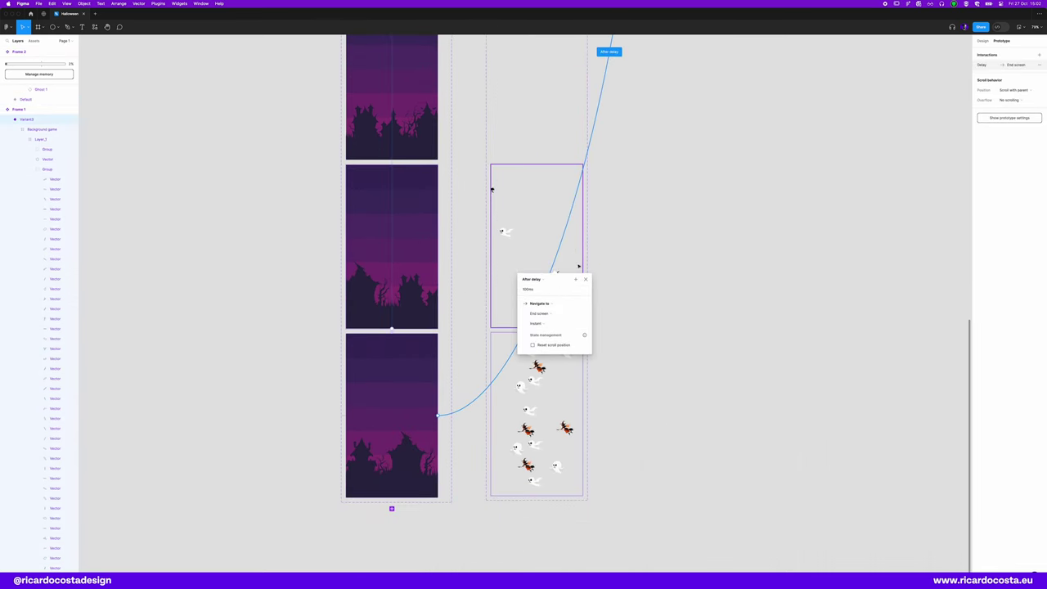
left_click(572, 254)
left_click_drag(536, 329, 536, 385)
left_click(514, 348)
left_click(515, 426)
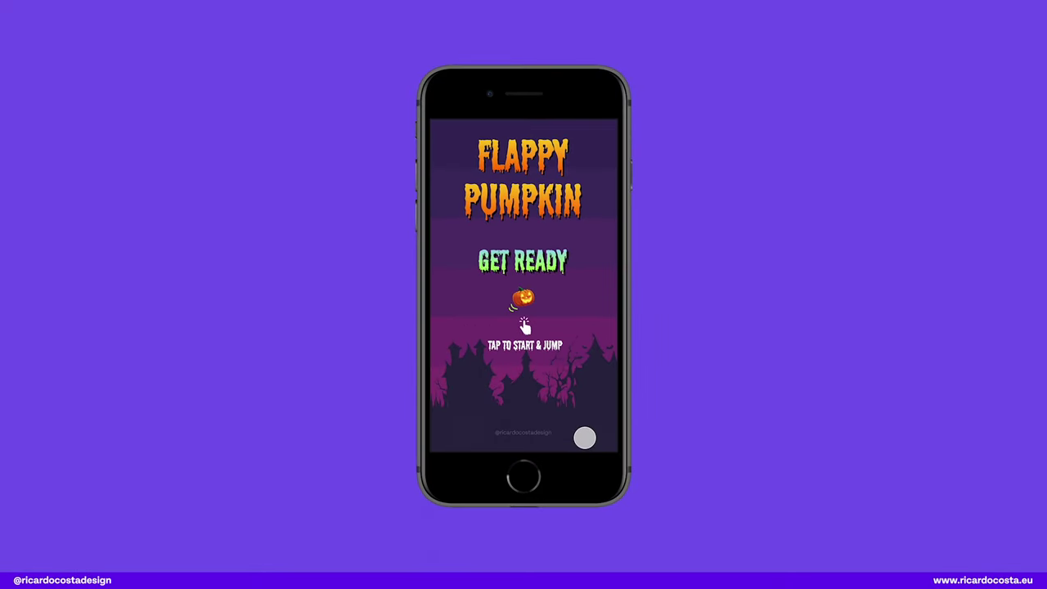
Step: Test the prototype by starting the game and making the pumpkin jump past the ghosts and witches until the Game Over screen
left_click(486, 413)
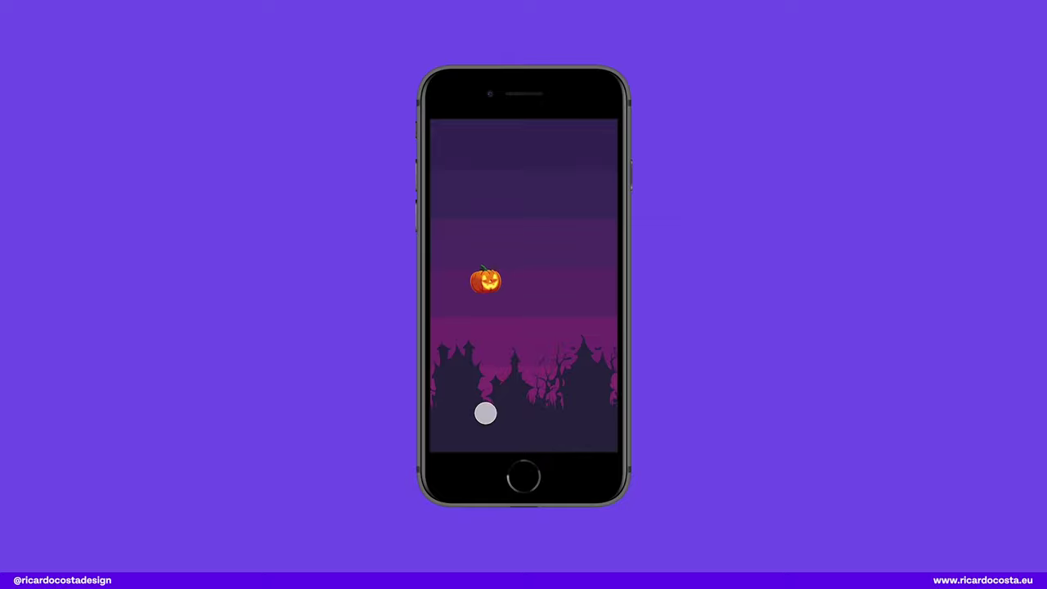
left_click(485, 413)
left_click(485, 413)
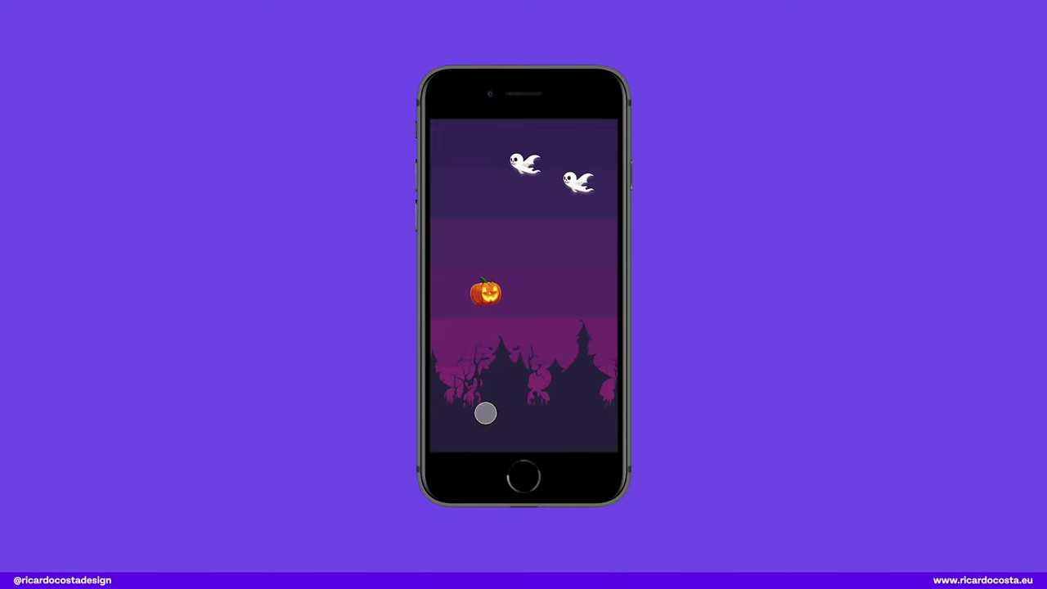
left_click(485, 413)
left_click(485, 413)
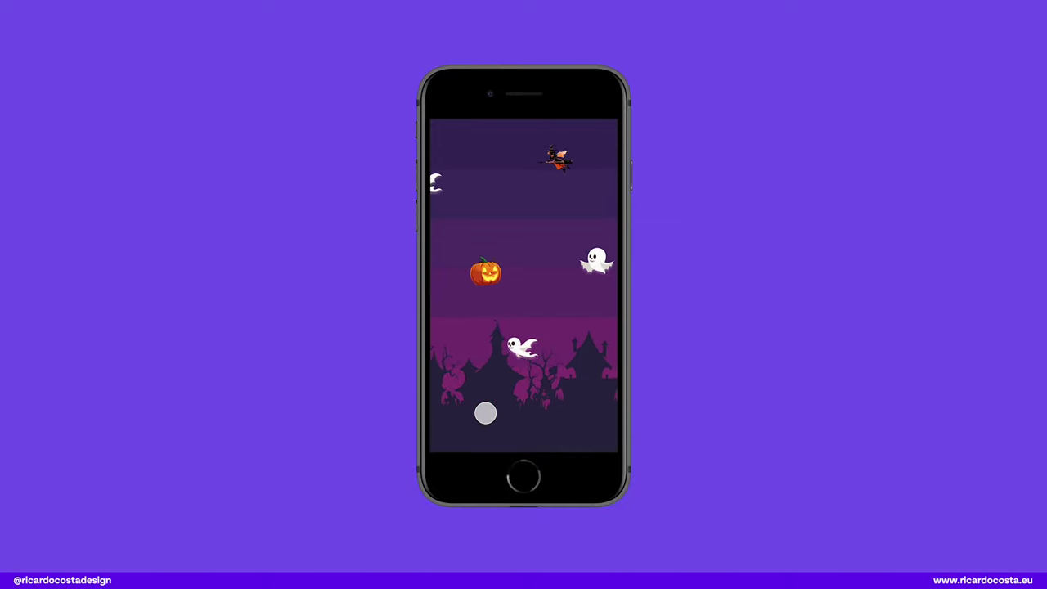
left_click(484, 413)
left_click(485, 413)
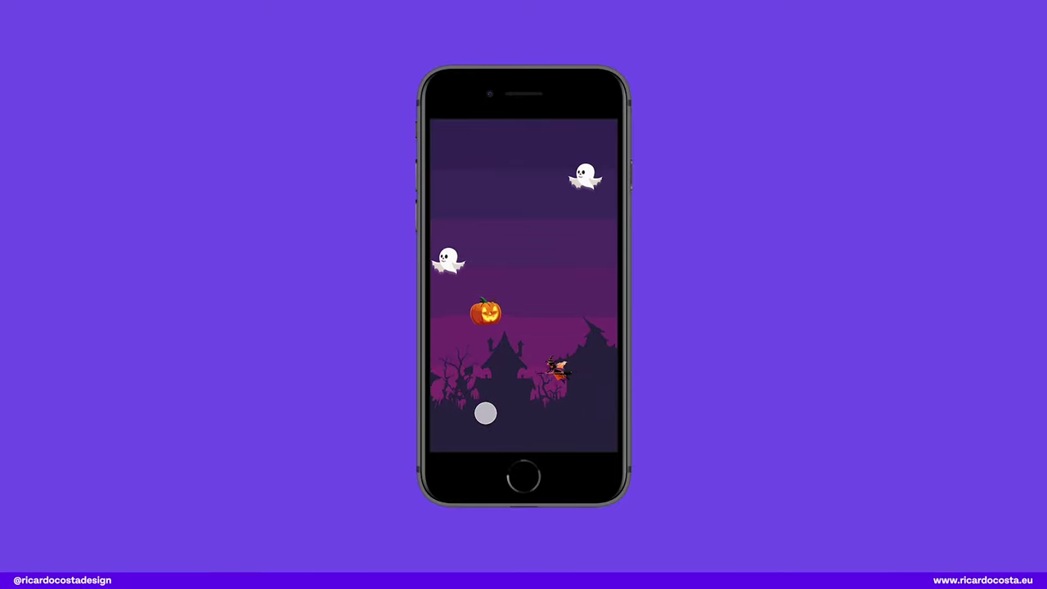
left_click(485, 413)
left_click(485, 413)
left_click(485, 413)
left_click(485, 413)
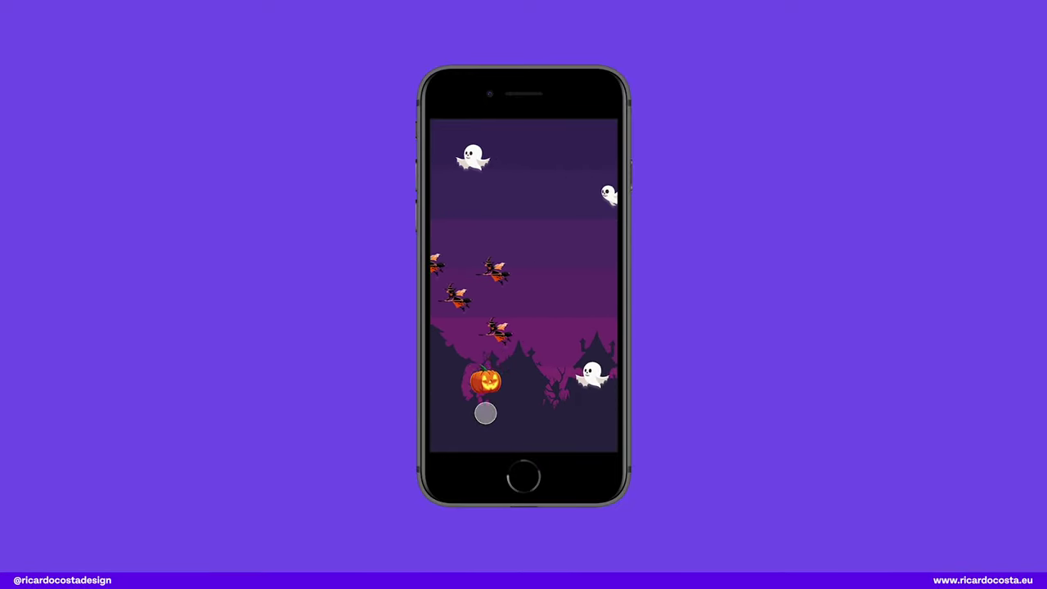
left_click(485, 413)
left_click(485, 413)
left_click(485, 413)
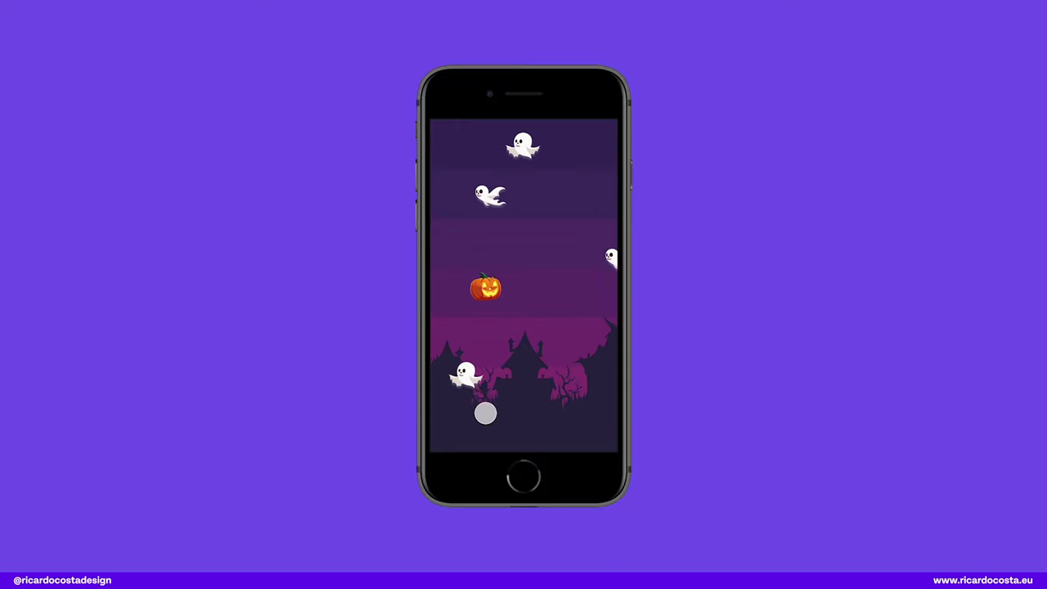
left_click(485, 413)
left_click(485, 413)
left_click(485, 413)
left_click(485, 413)
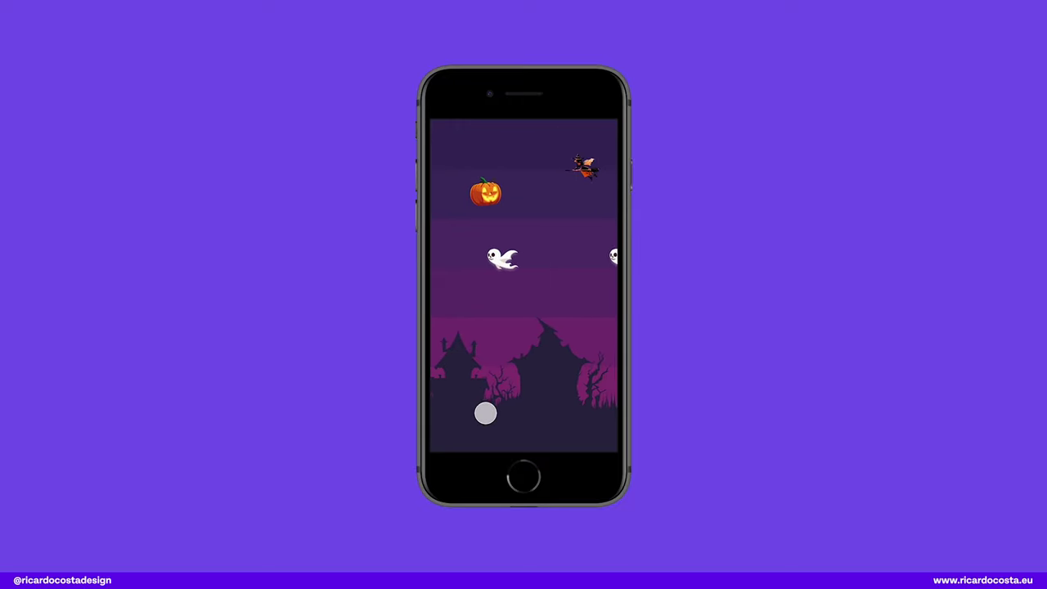
left_click(485, 413)
left_click(485, 413)
left_click(485, 413)
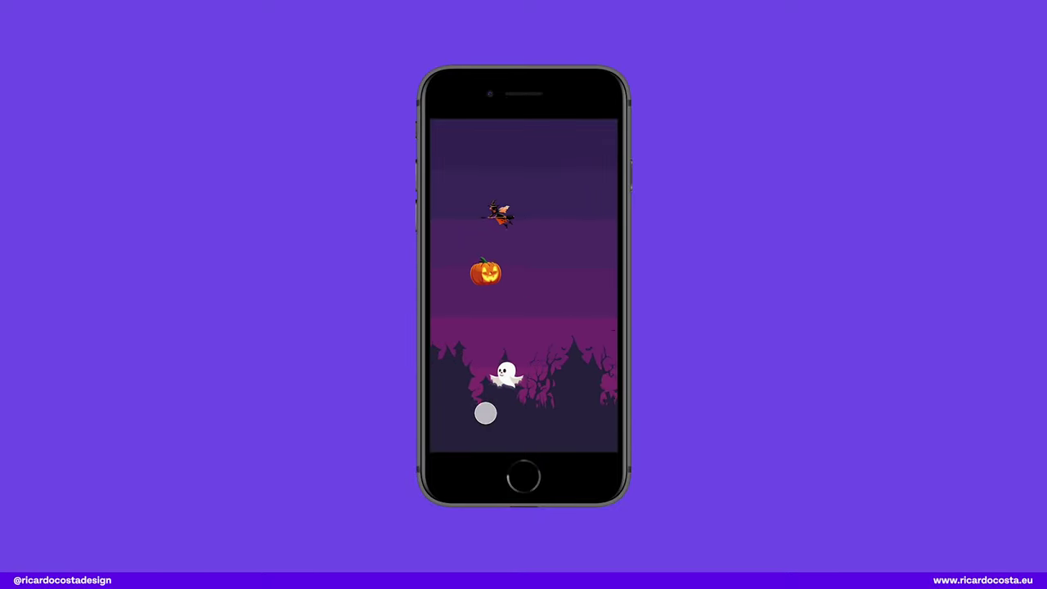
left_click(485, 413)
left_click(485, 413)
left_click(485, 413)
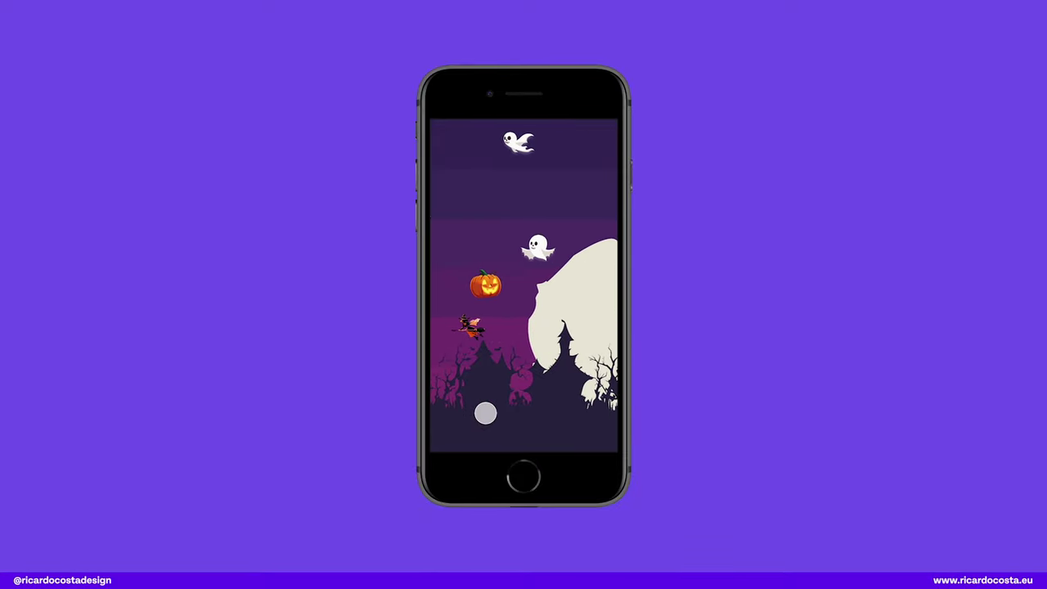
left_click(485, 413)
left_click(485, 413)
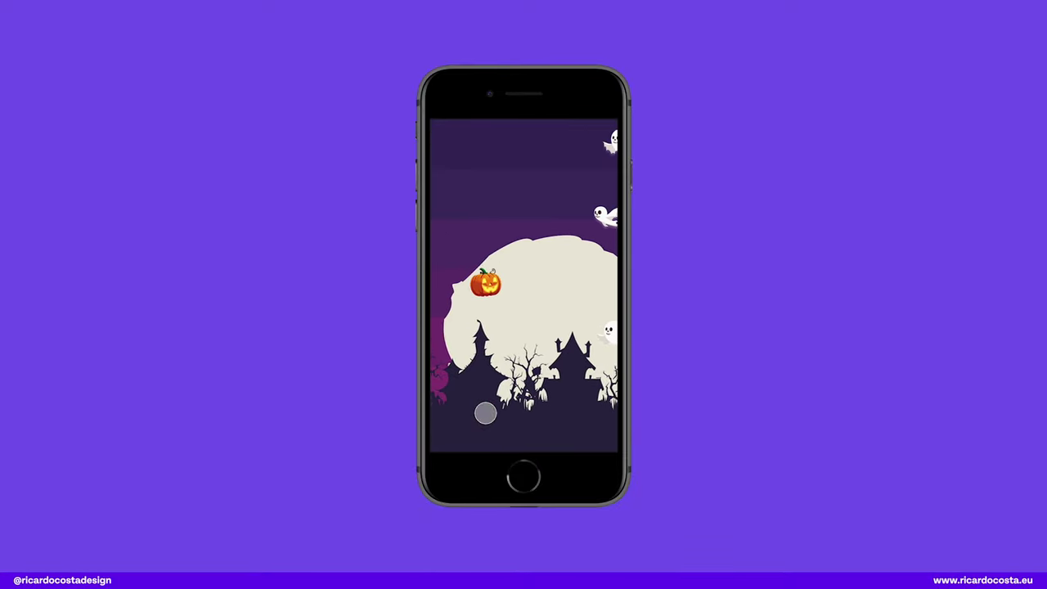
left_click(485, 413)
left_click(485, 413)
left_click(485, 413)
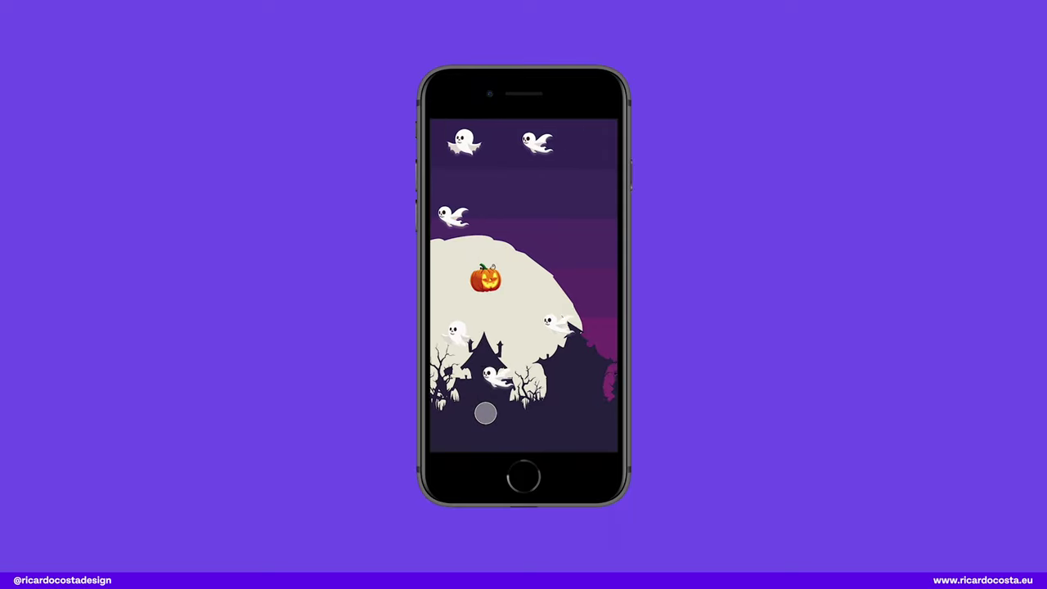
left_click(485, 413)
left_click(485, 413)
left_click(485, 413)
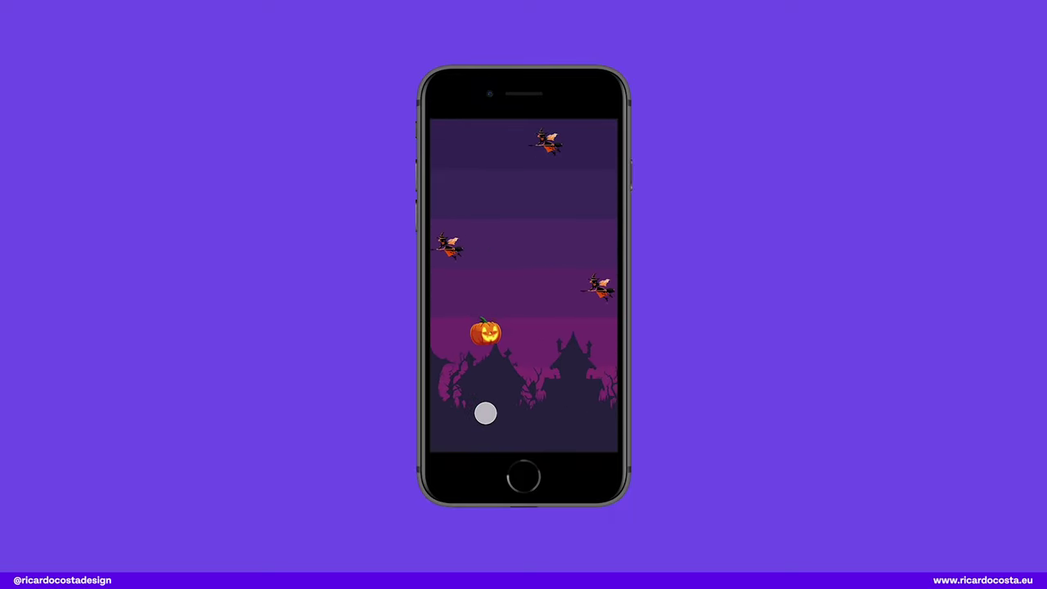
left_click(485, 413)
left_click(485, 413)
left_click(485, 413)
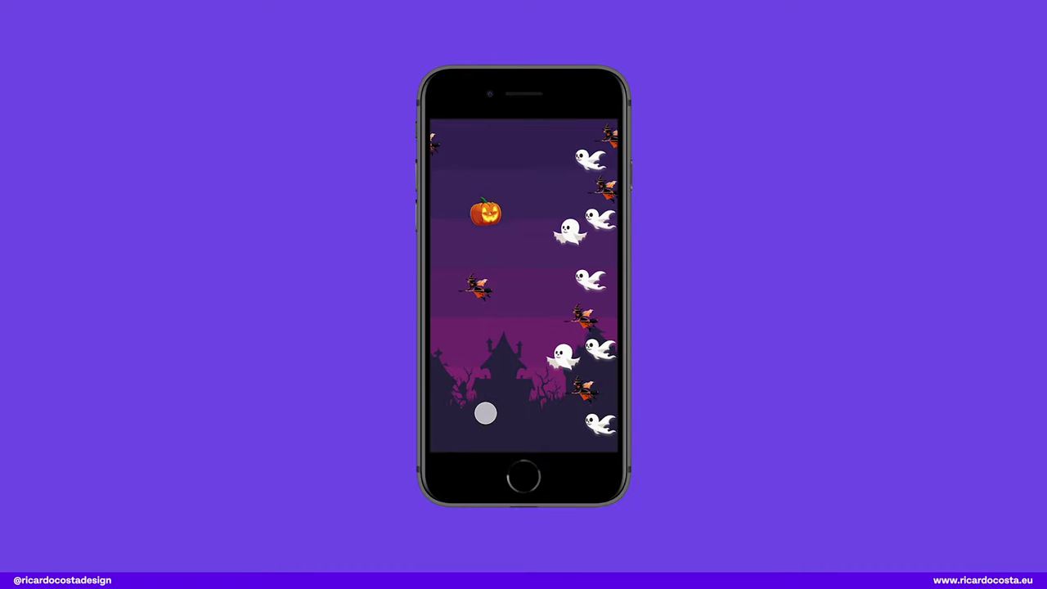
left_click(485, 413)
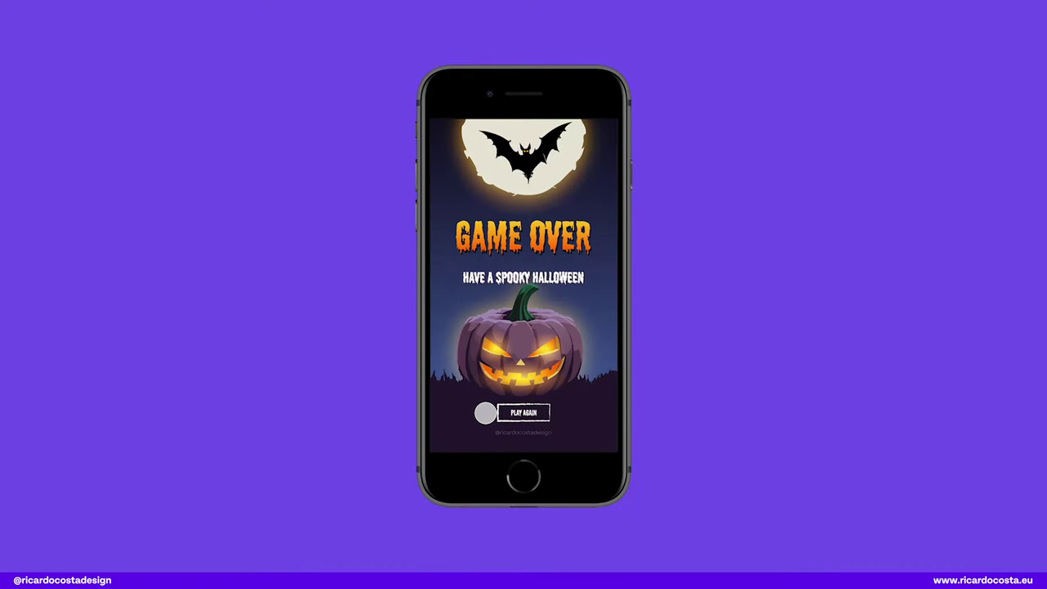
Step: Replay the prototype from Play Again, keep the pumpkin jumping through a second full round, and return to the start screen
left_click(528, 413)
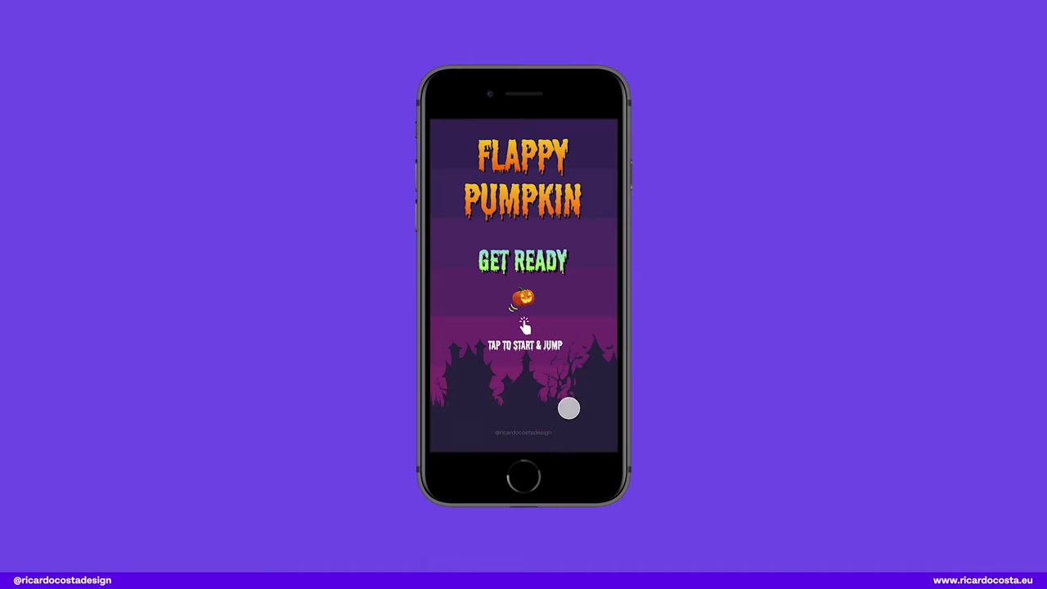
left_click(539, 377)
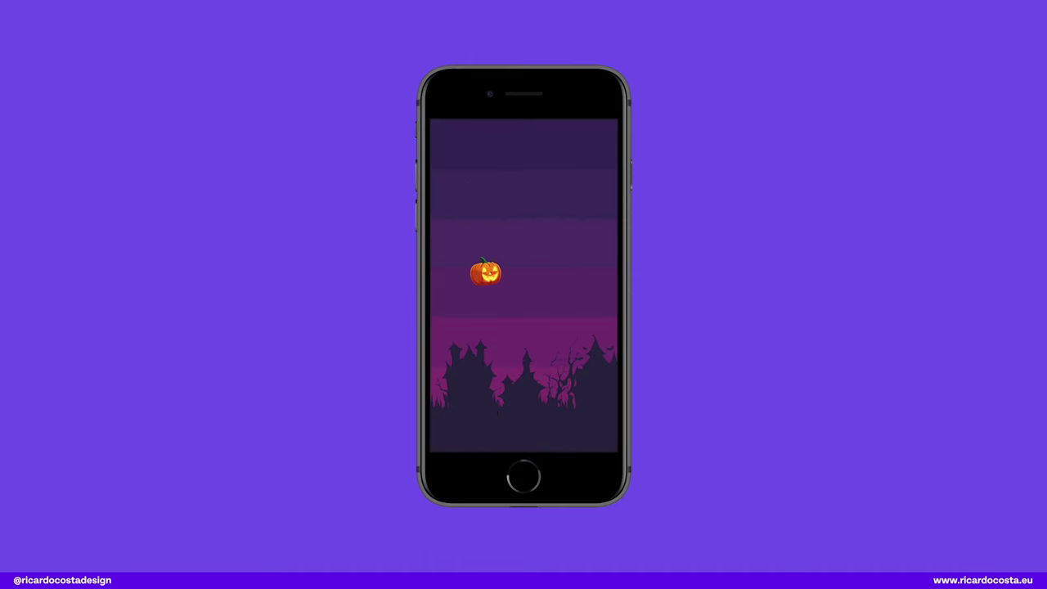
left_click(485, 413)
left_click(485, 413)
left_click(485, 413)
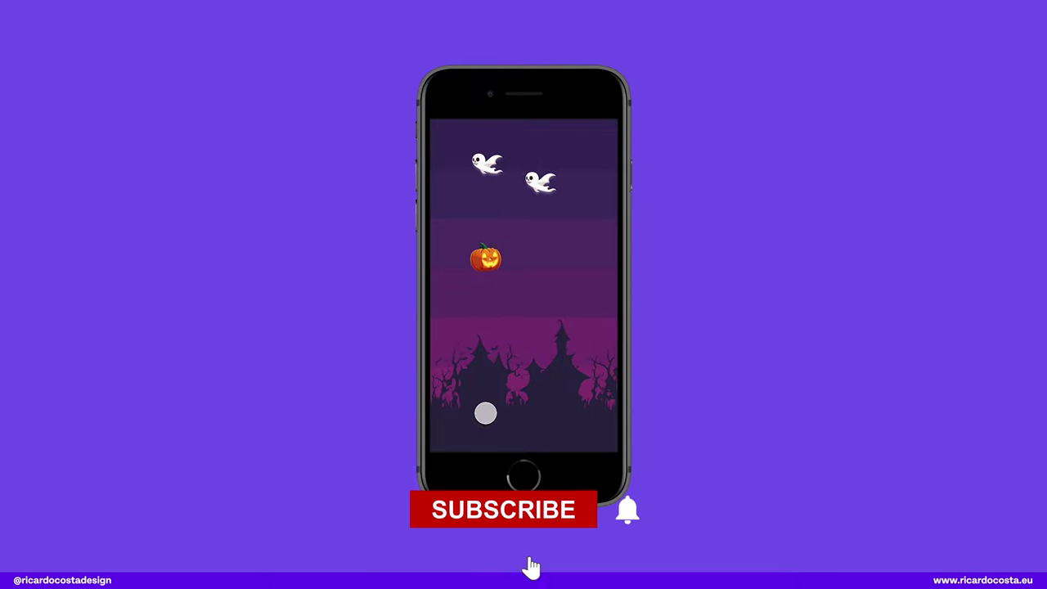
left_click(485, 413)
left_click(485, 413)
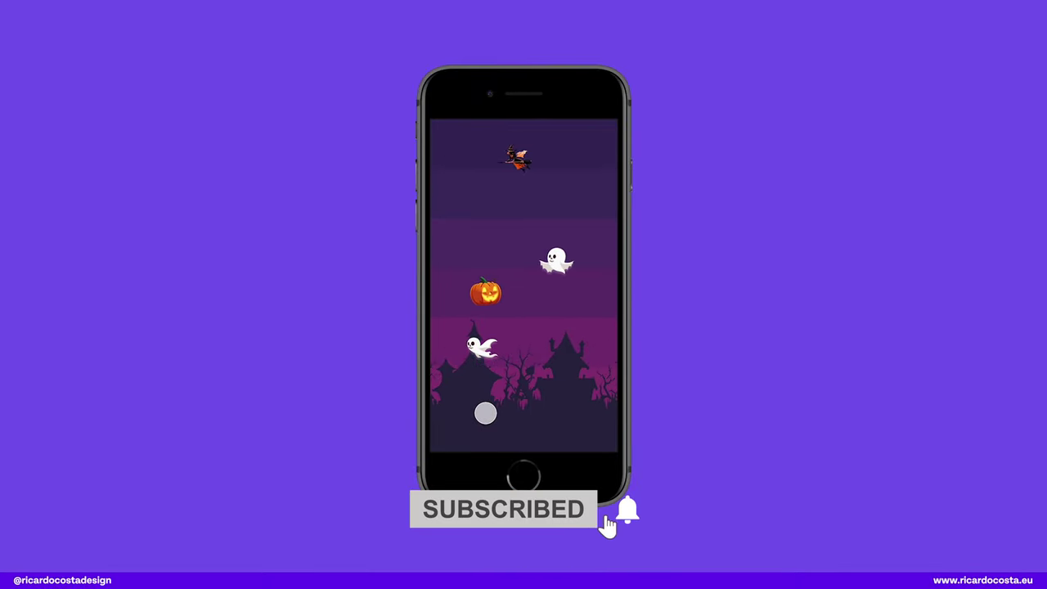
left_click(485, 413)
left_click(485, 413)
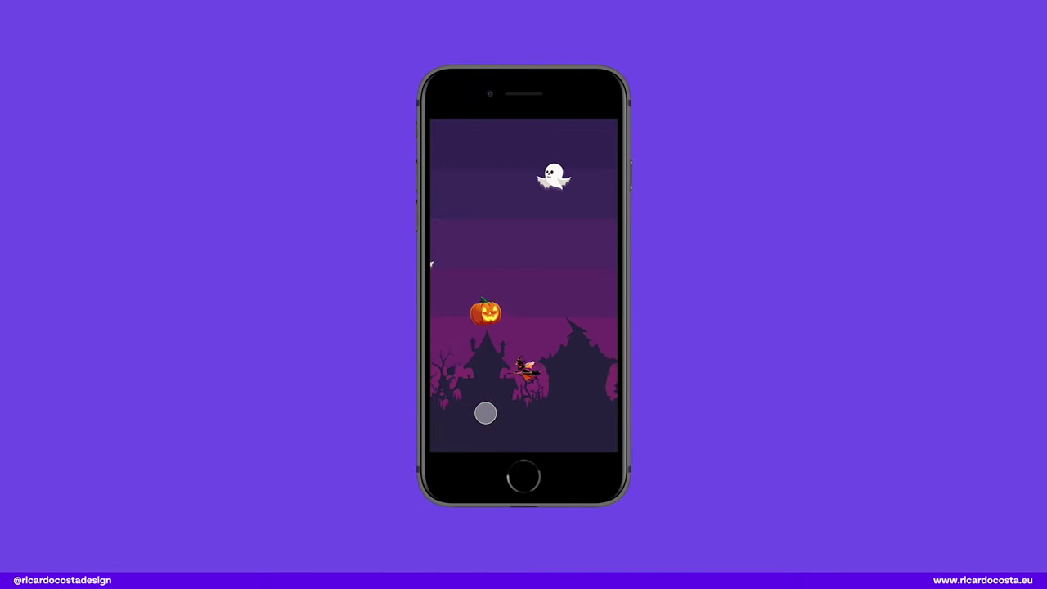
left_click(485, 412)
left_click(485, 413)
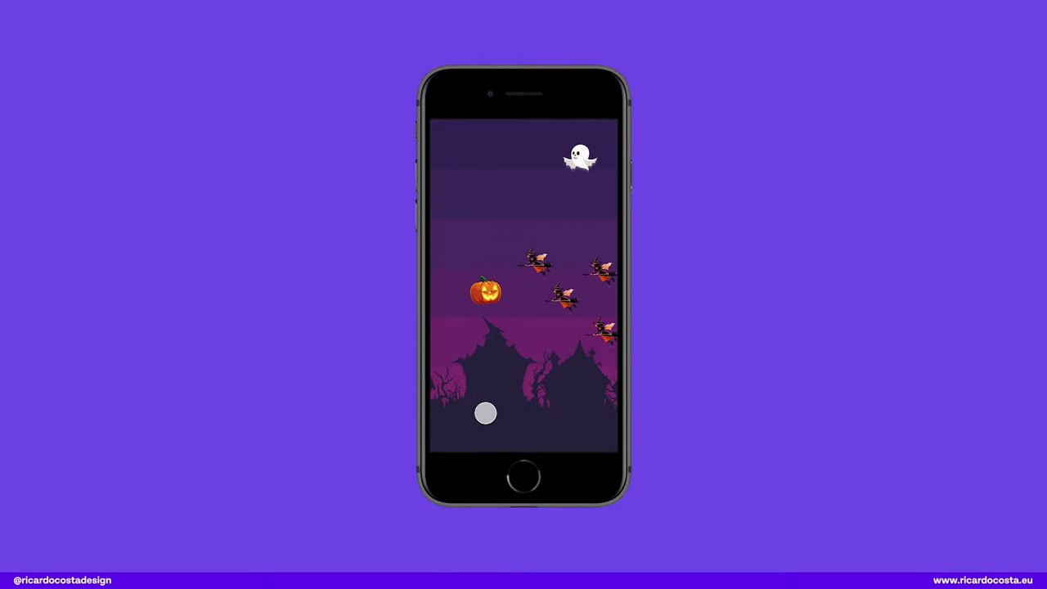
left_click(485, 413)
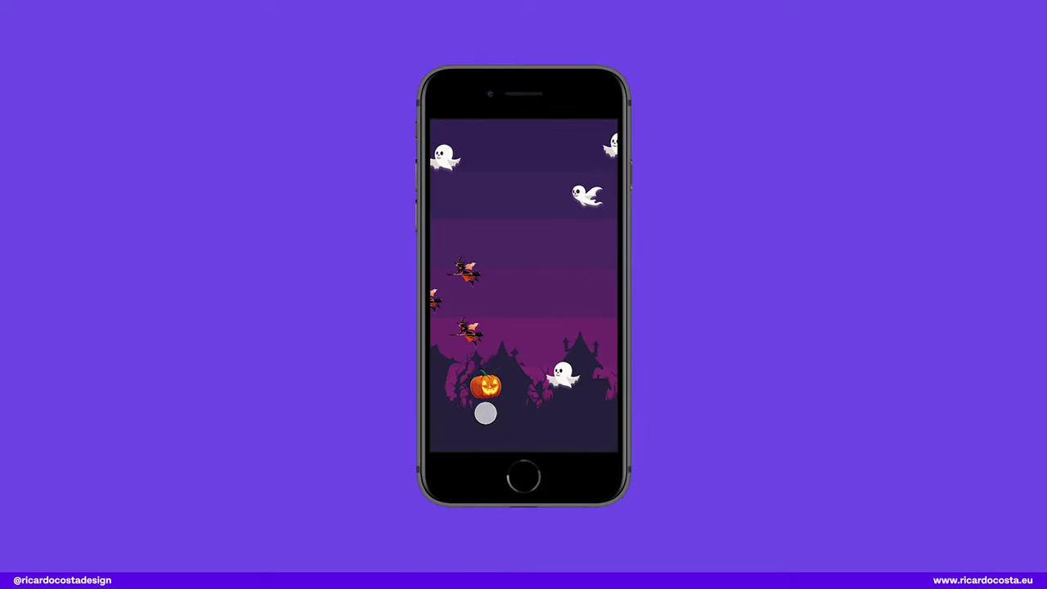
left_click(485, 413)
left_click(485, 413)
left_click(485, 413)
left_click(485, 413)
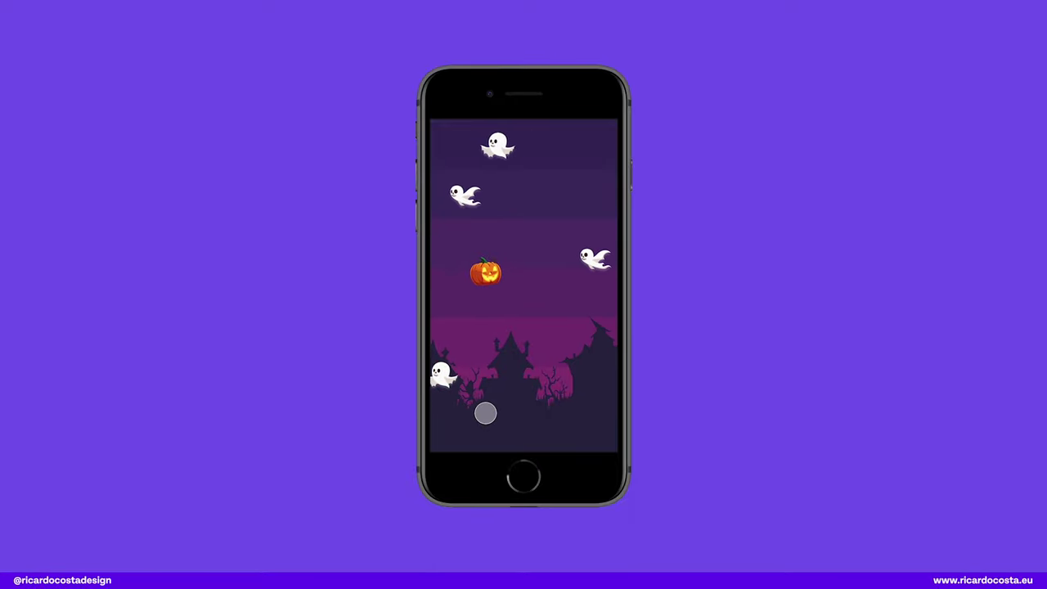
left_click(485, 413)
left_click(485, 413)
left_click(485, 413)
left_click(485, 413)
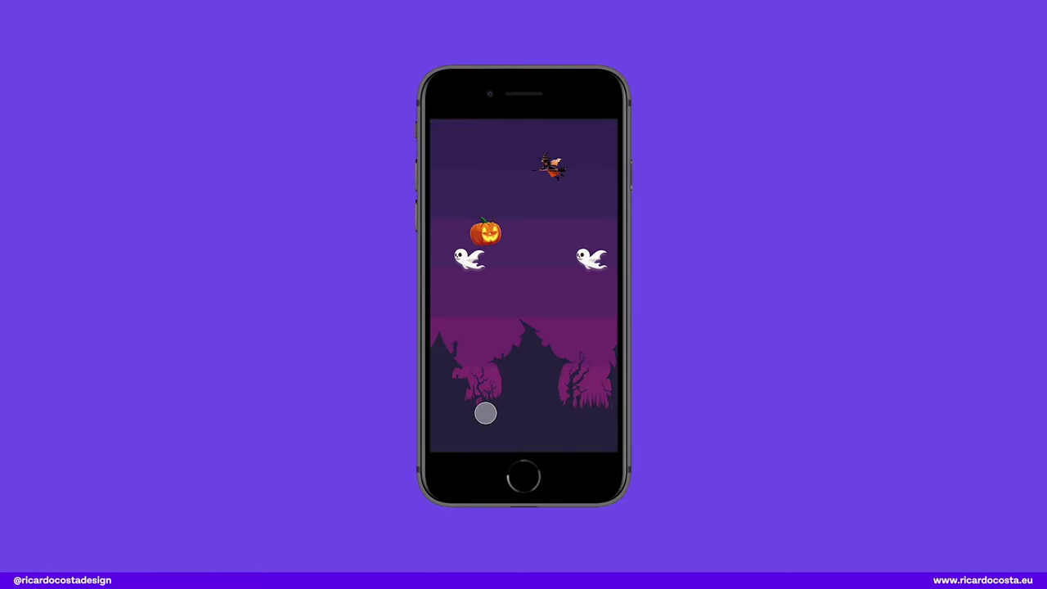
left_click(485, 413)
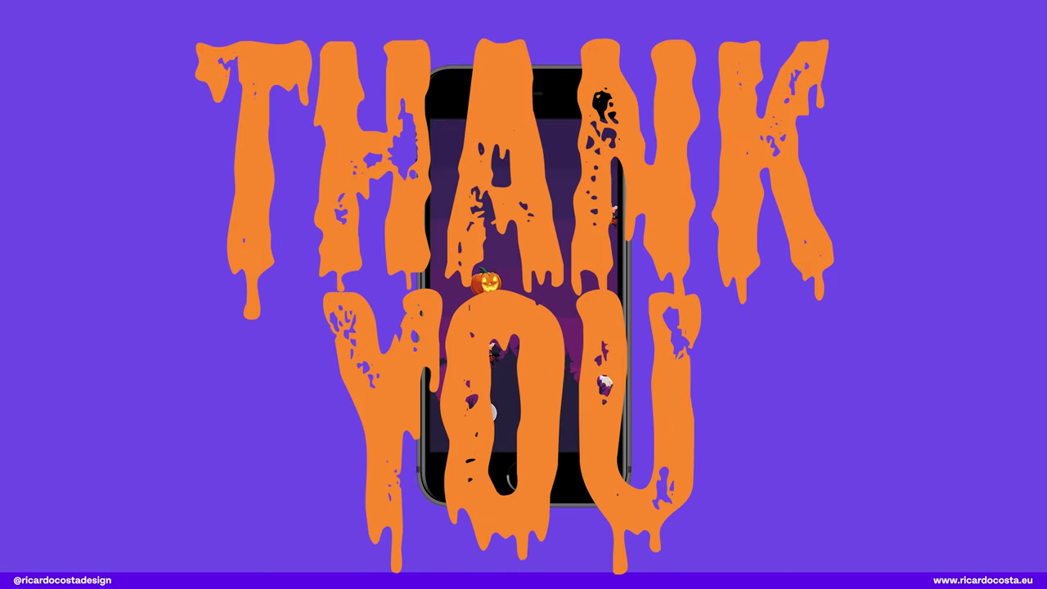
left_click(485, 413)
left_click(485, 413)
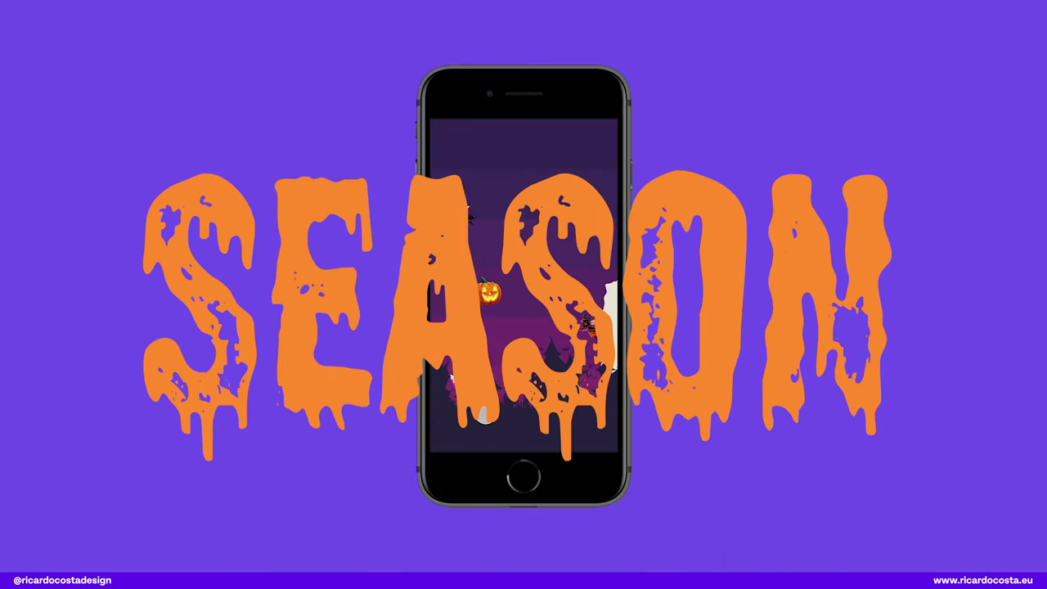
left_click(485, 413)
left_click(485, 413)
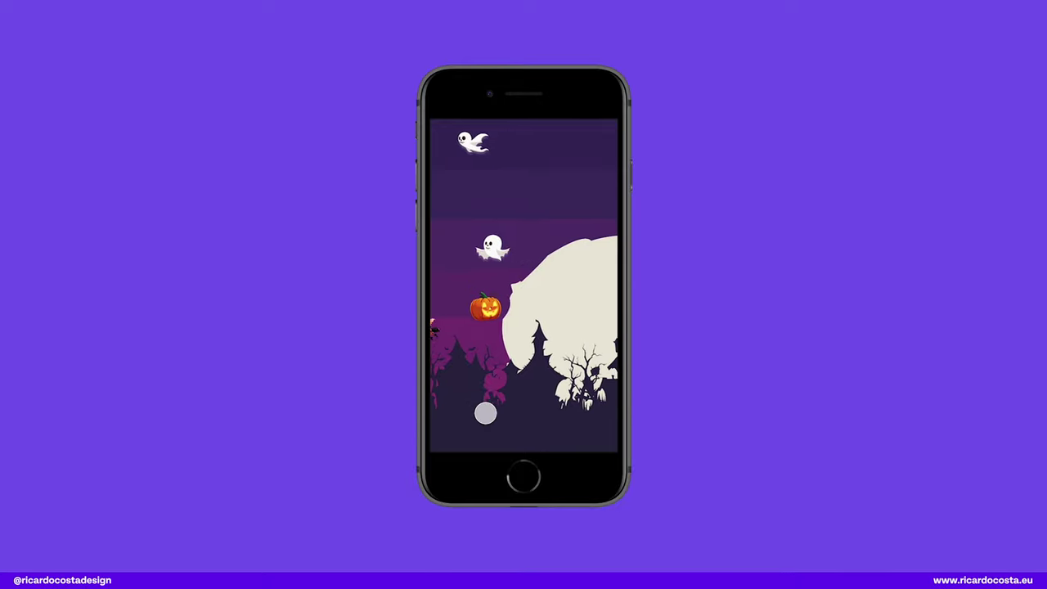
left_click(485, 413)
left_click(485, 413)
left_click(485, 413)
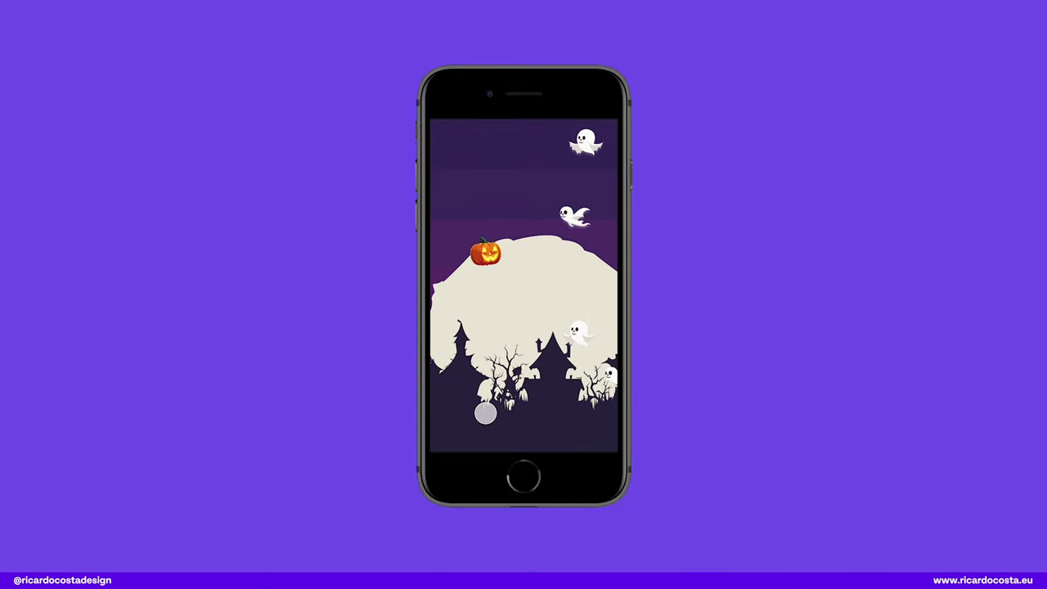
left_click(485, 413)
left_click(485, 413)
left_click(485, 413)
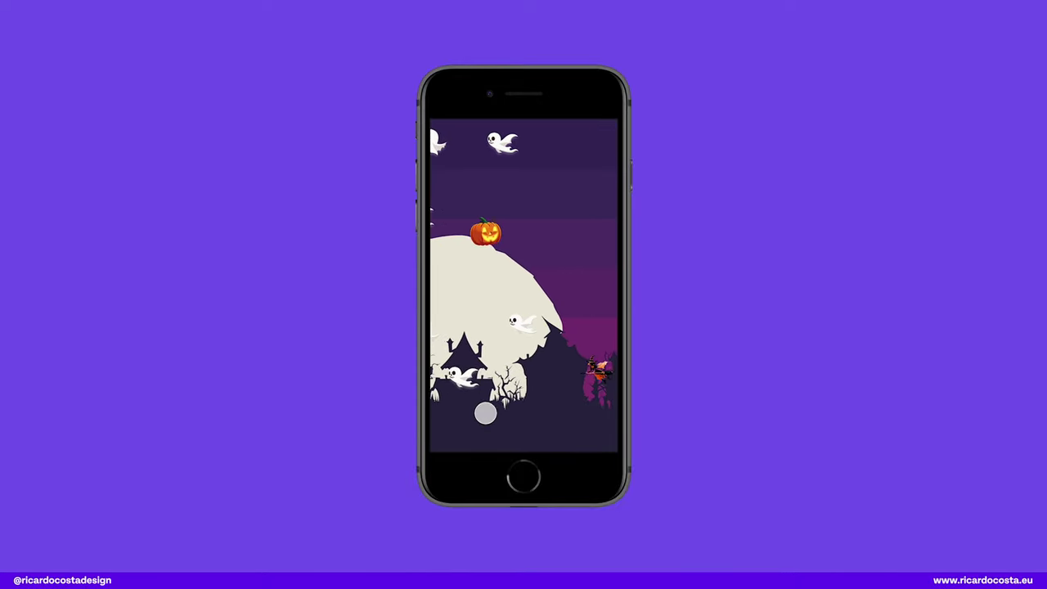
left_click(485, 413)
left_click(485, 413)
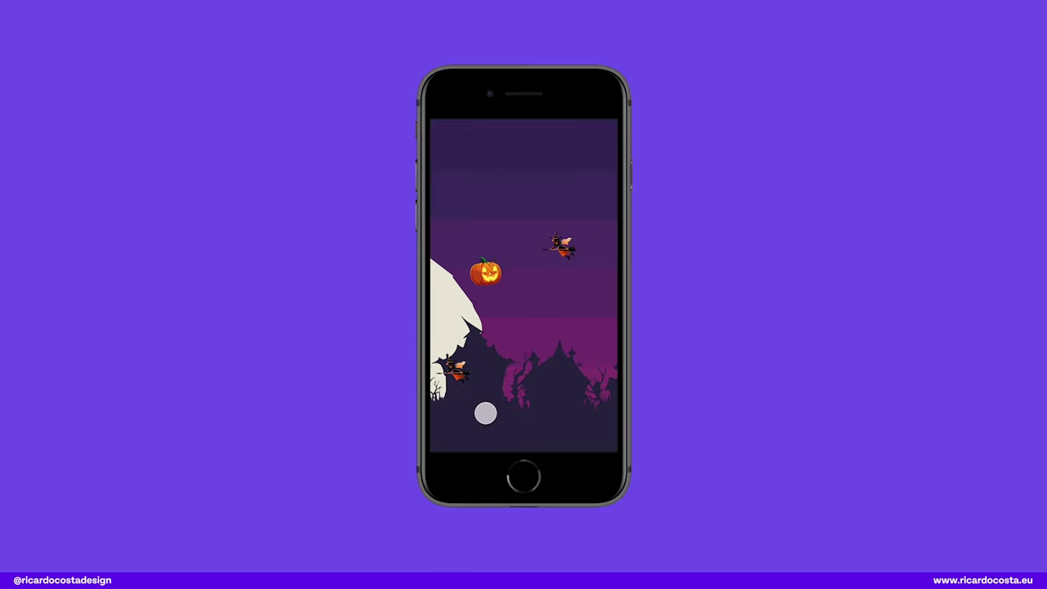
left_click(485, 413)
left_click(485, 413)
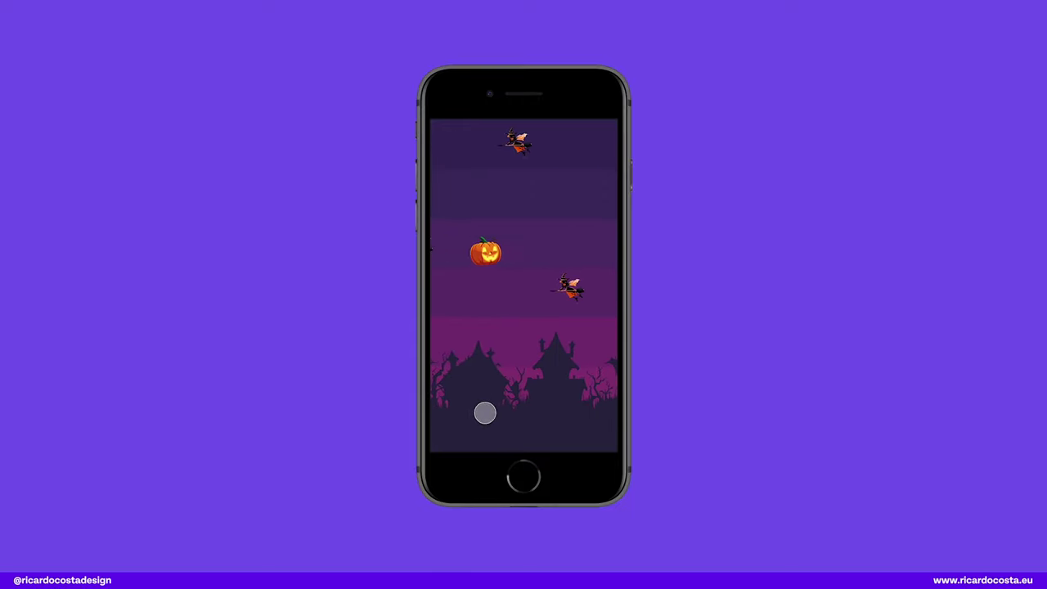
left_click(485, 413)
left_click(485, 413)
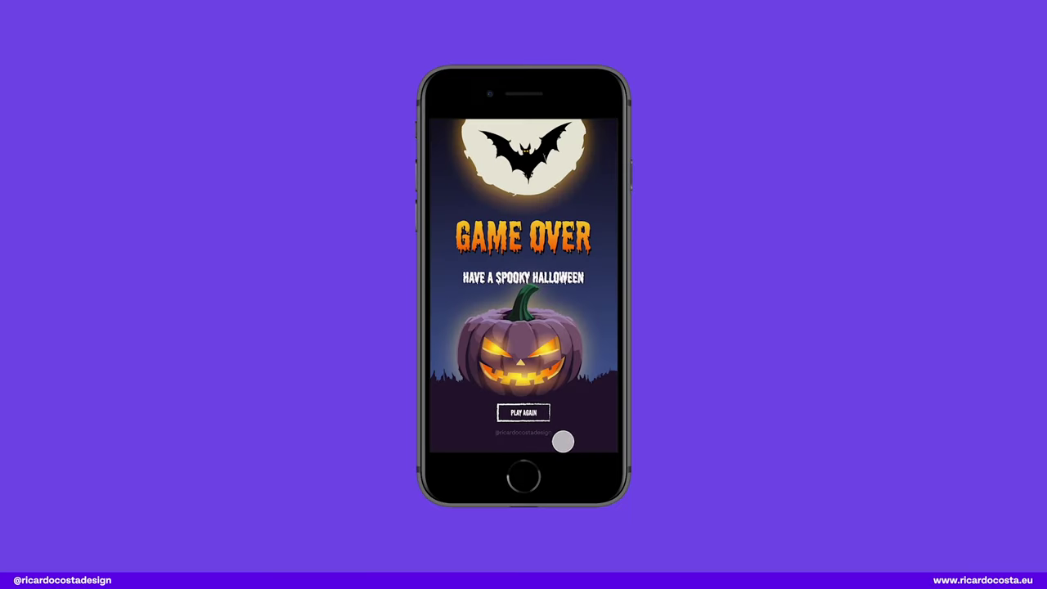
left_click(529, 413)
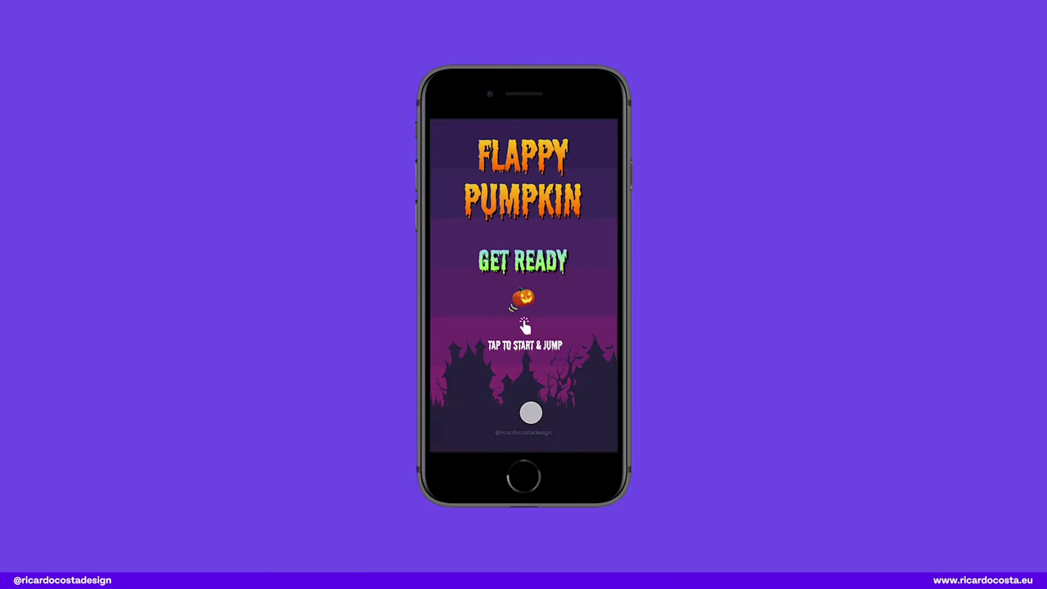